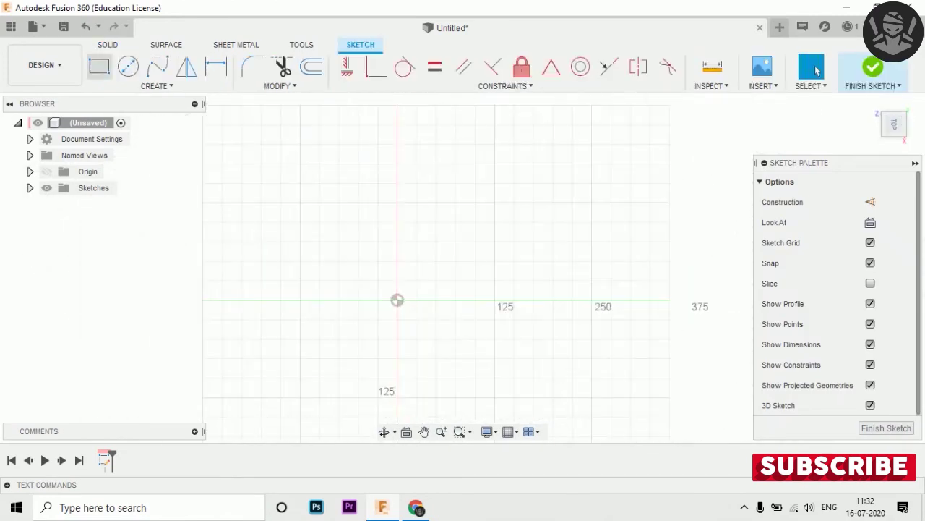
# - Draw a rectangle anchored at the origin with 60 mm width and 60 mm height
pyautogui.press('r')
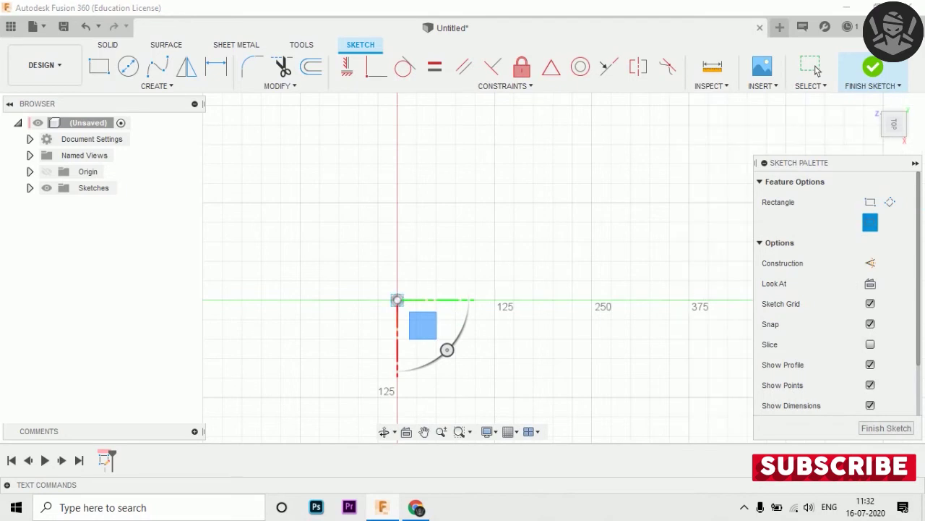
pyautogui.click(397, 299)
pyautogui.scroll(3, 404, 333)
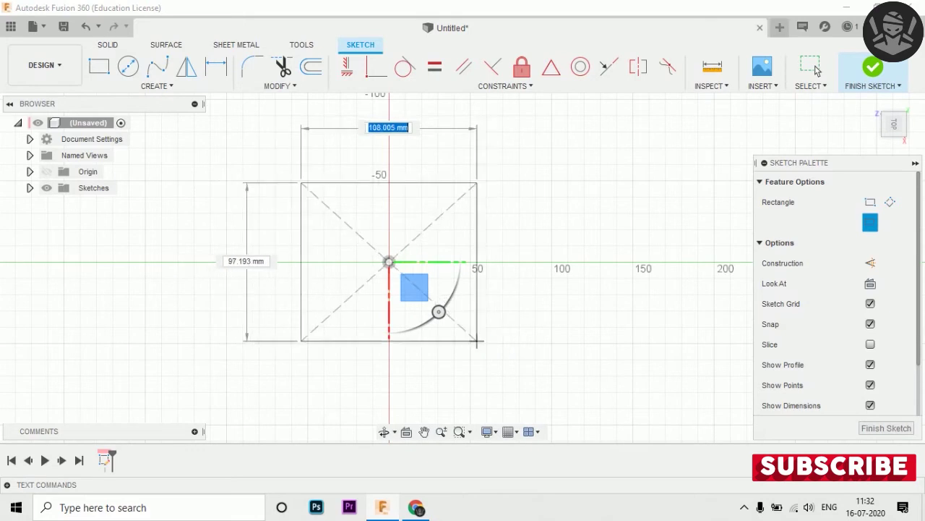
pyautogui.write('60')
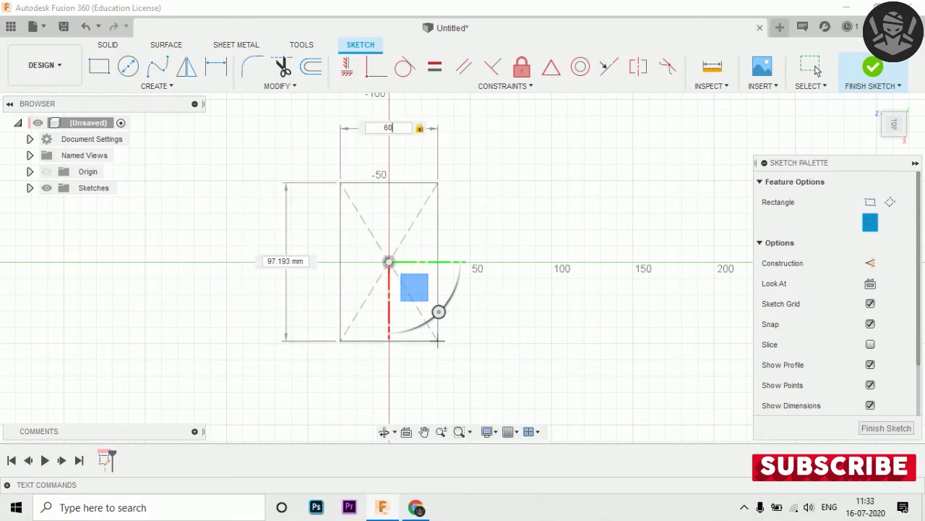
pyautogui.press('Tab')
pyautogui.write('6')
pyautogui.press('Tab')
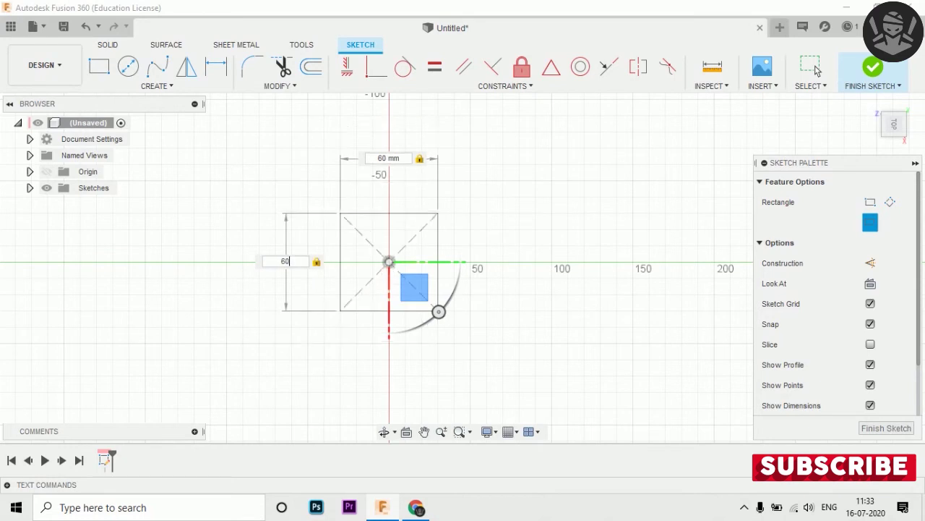
pyautogui.press('Return')
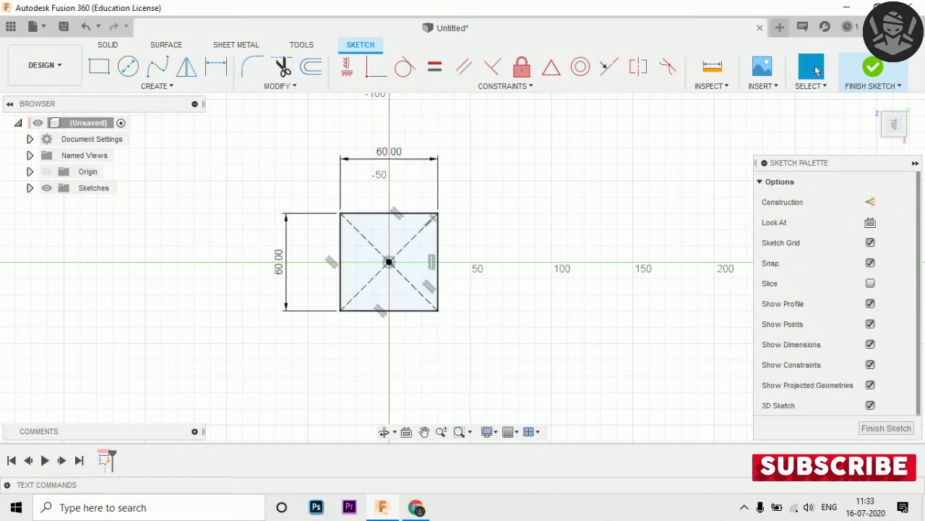
pyautogui.scroll(3, 360, 238)
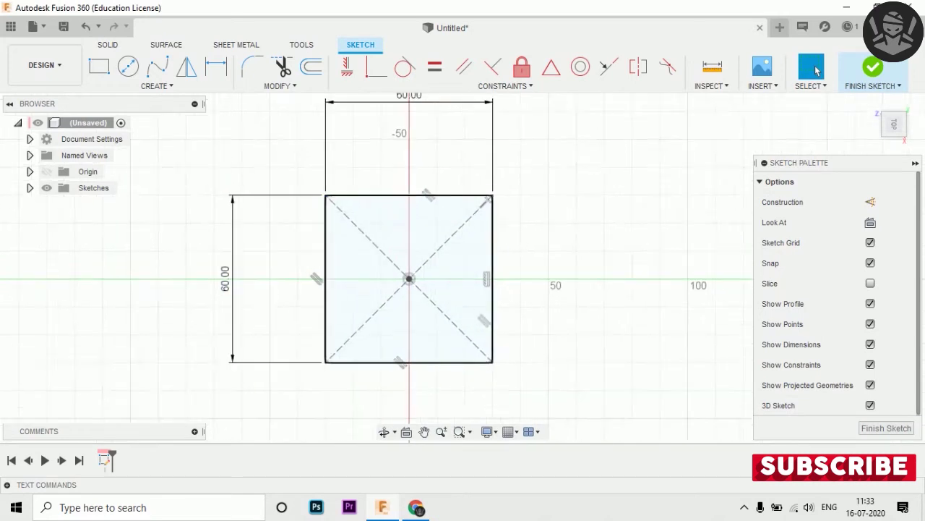
pyautogui.scroll(2, 381, 231)
# - Fillet all four corners of the 60 mm square at 5 mm, then finish the sketch
pyautogui.click(253, 67)
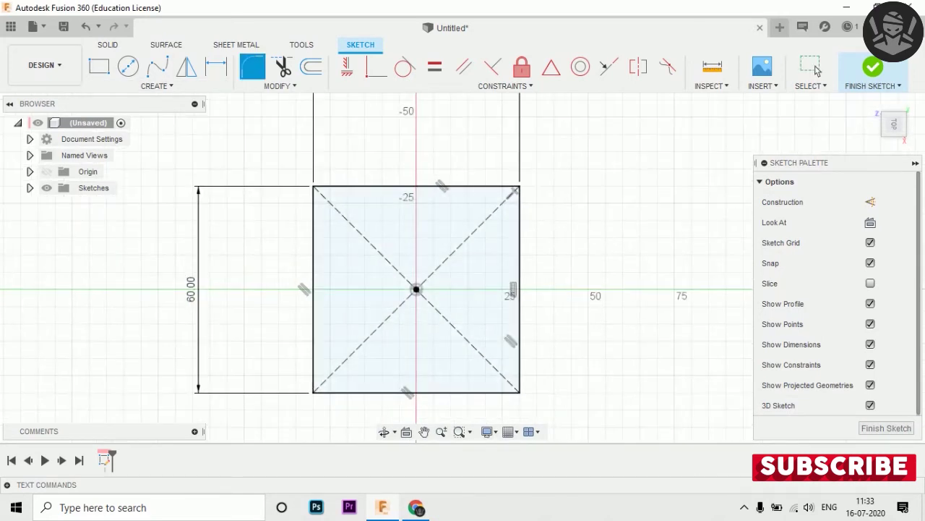
pyautogui.click(313, 186)
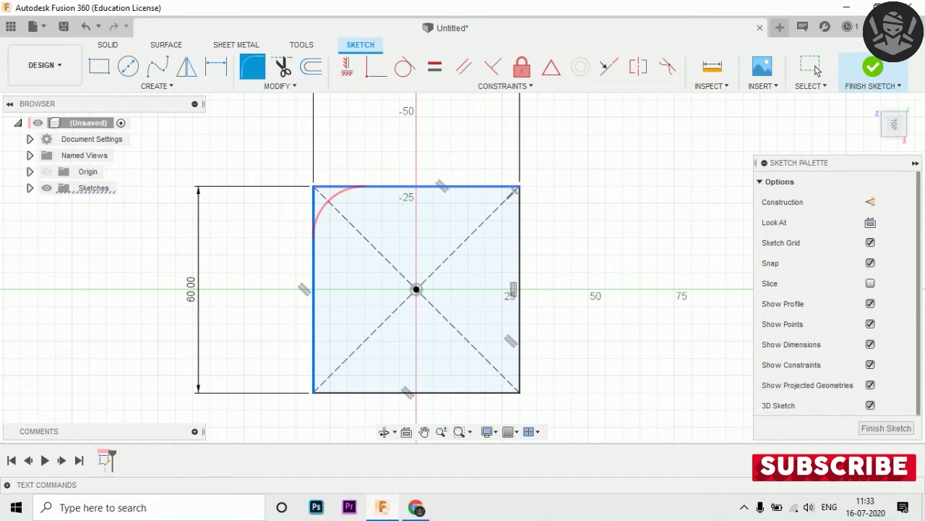
pyautogui.click(306, 177)
pyautogui.write('5')
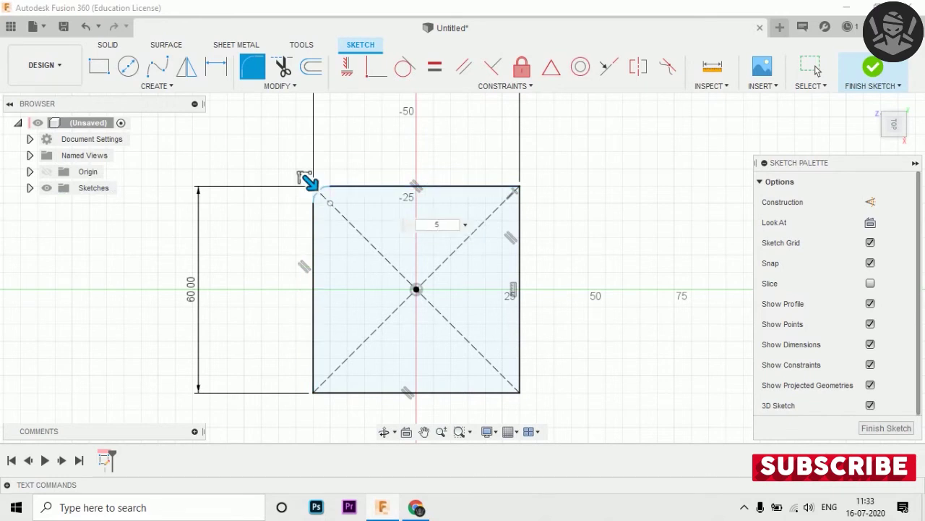
pyautogui.press('Return')
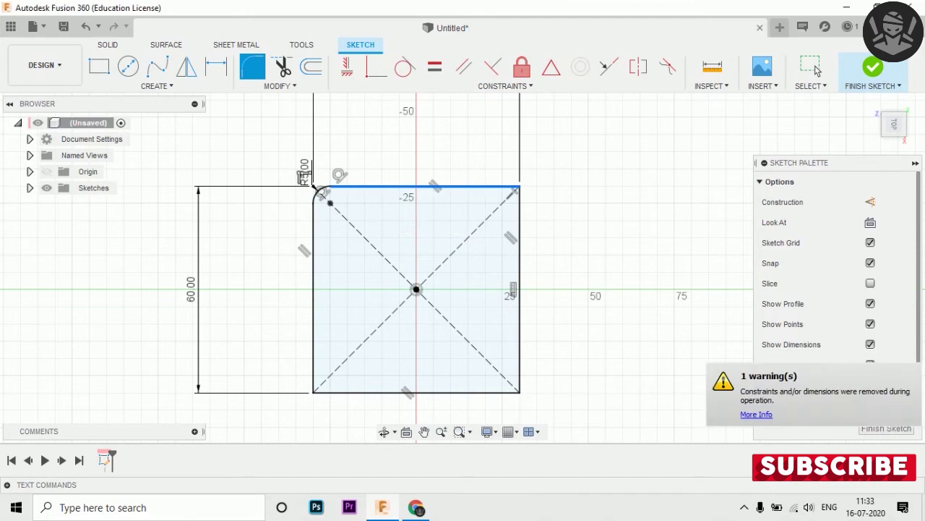
pyautogui.click(513, 193)
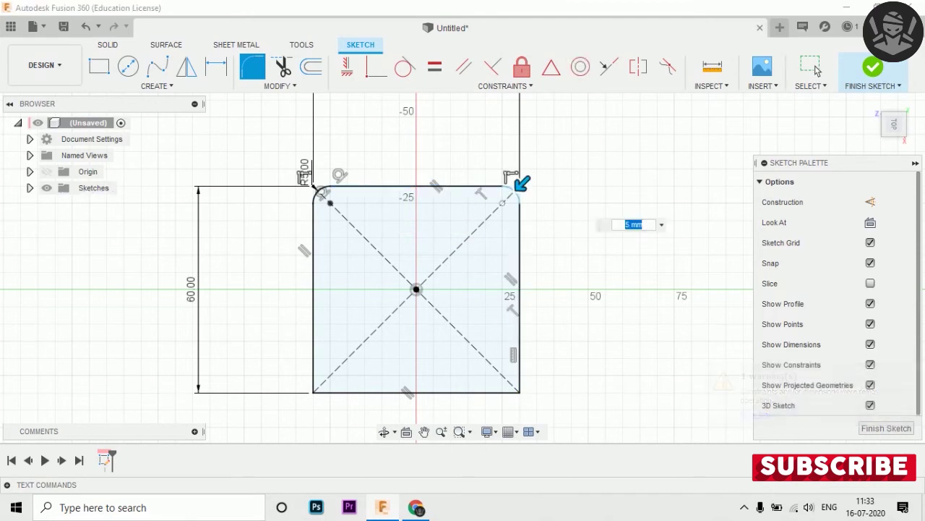
pyautogui.press('Return')
pyautogui.click(515, 389)
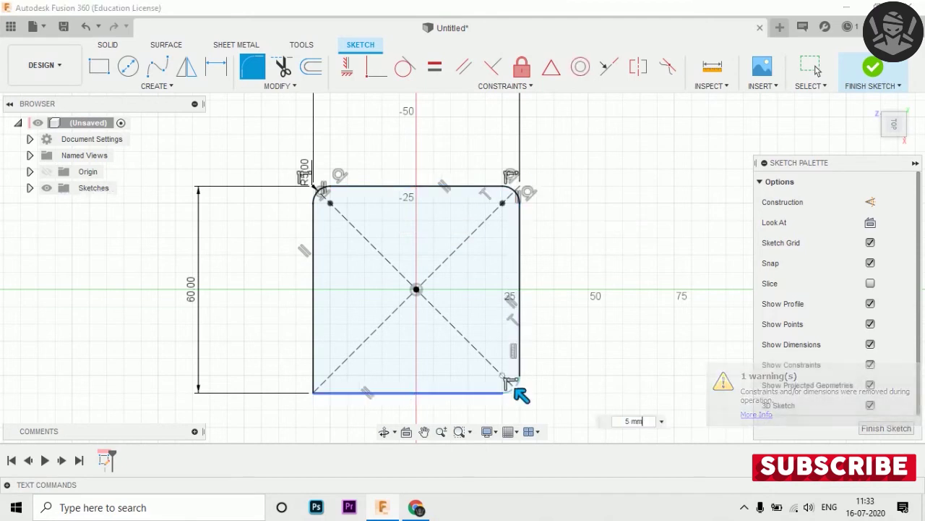
pyautogui.press('Return')
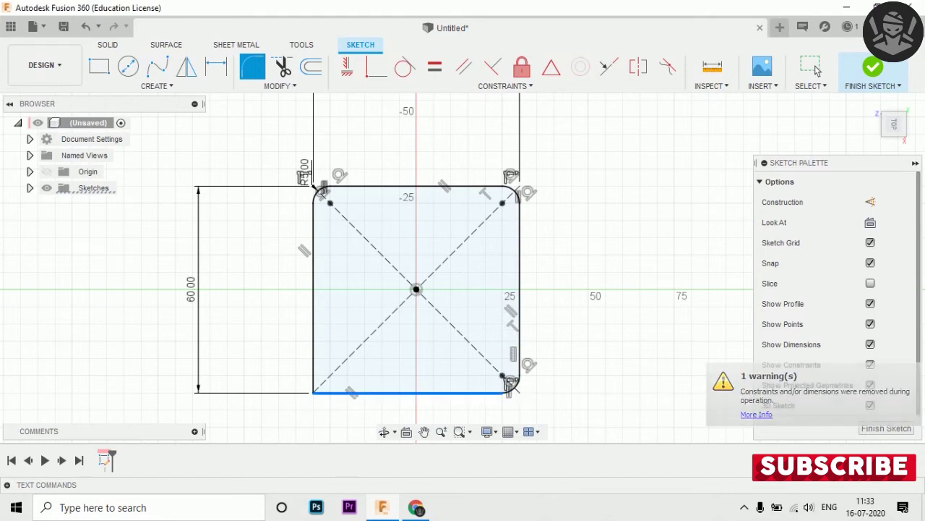
pyautogui.click(317, 391)
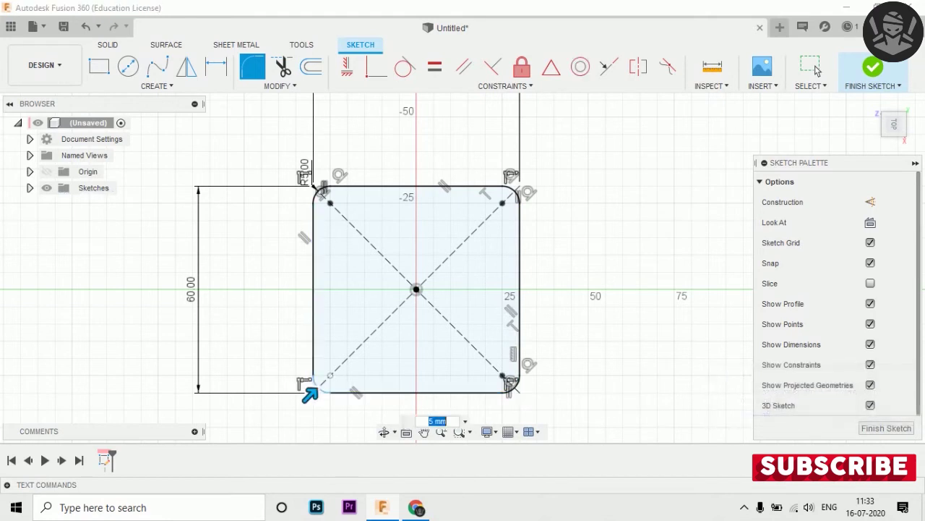
pyautogui.click(873, 67)
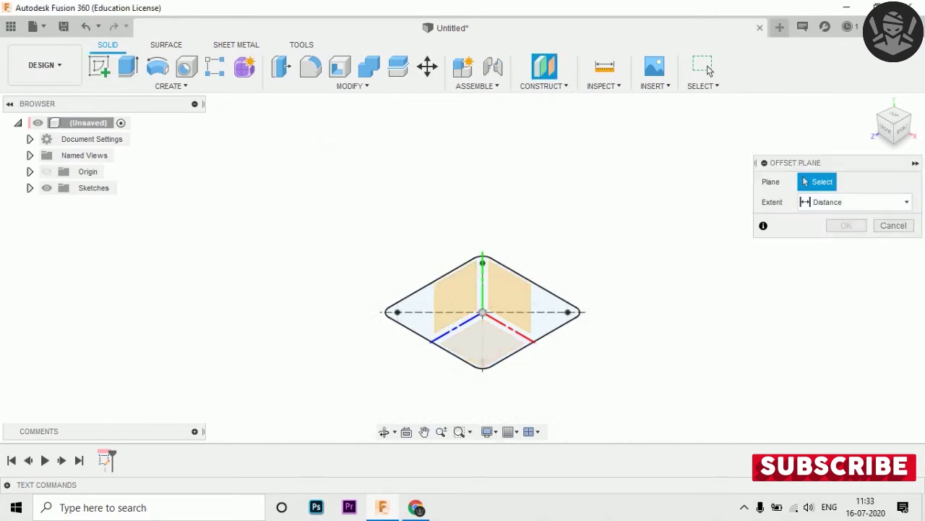
# - Create Plane1 offset 70 mm from the XZ plane and select it
pyautogui.write('70')
pyautogui.press('Return')
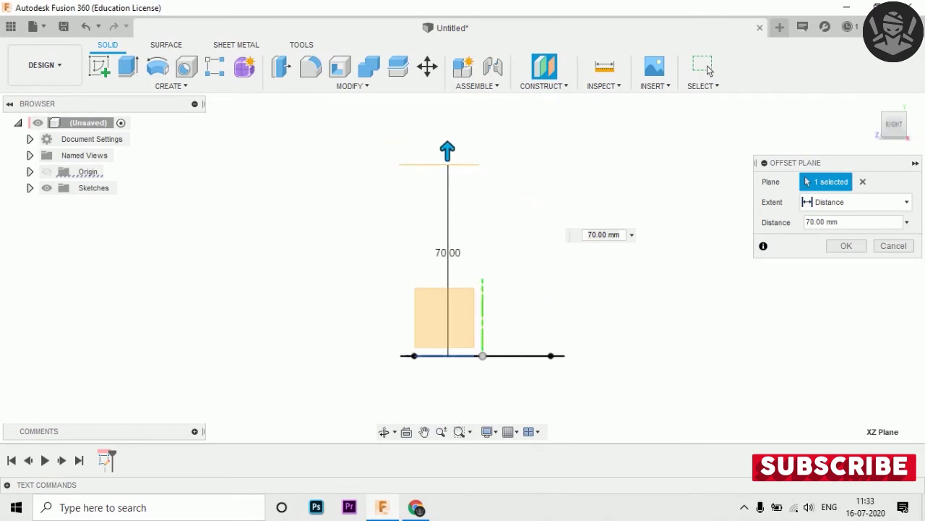
pyautogui.press('Return')
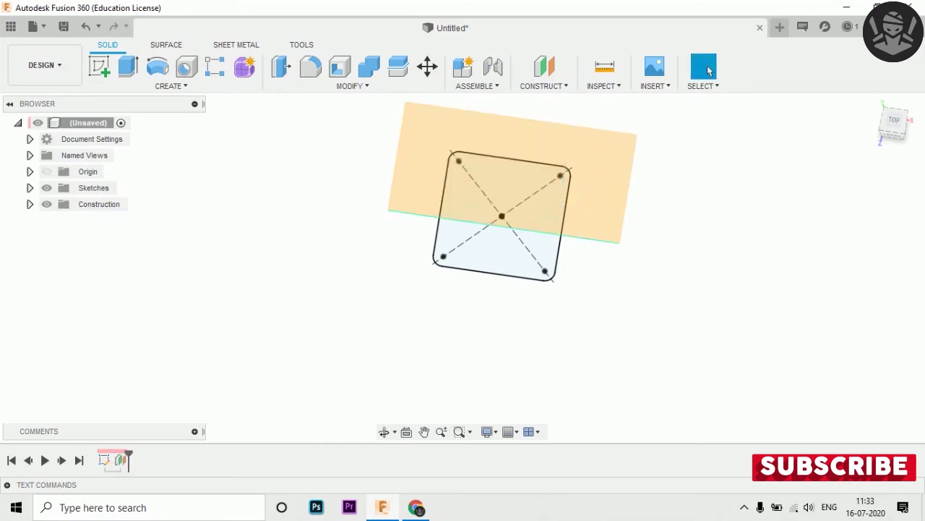
pyautogui.click(709, 70)
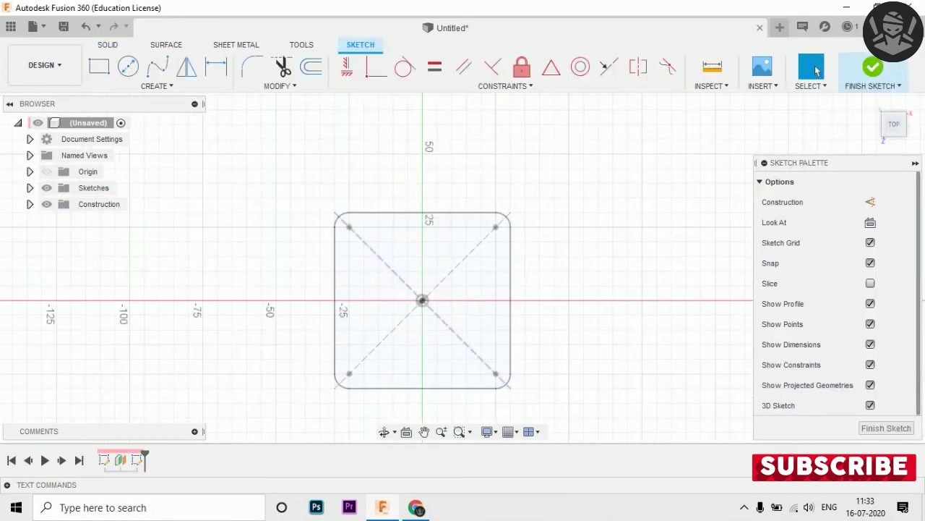
# - Draw a 100 × 100 mm center rectangle at the origin on Plane1
pyautogui.press('r')
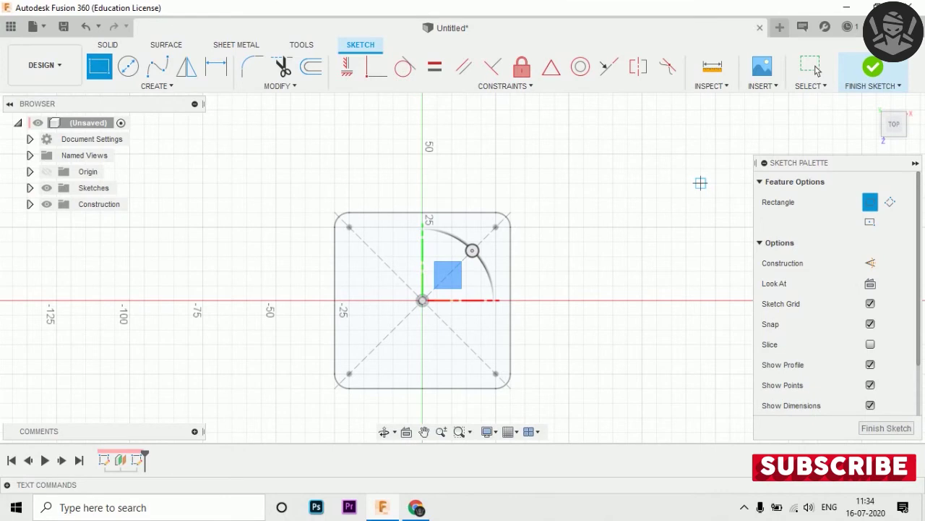
pyautogui.click(870, 222)
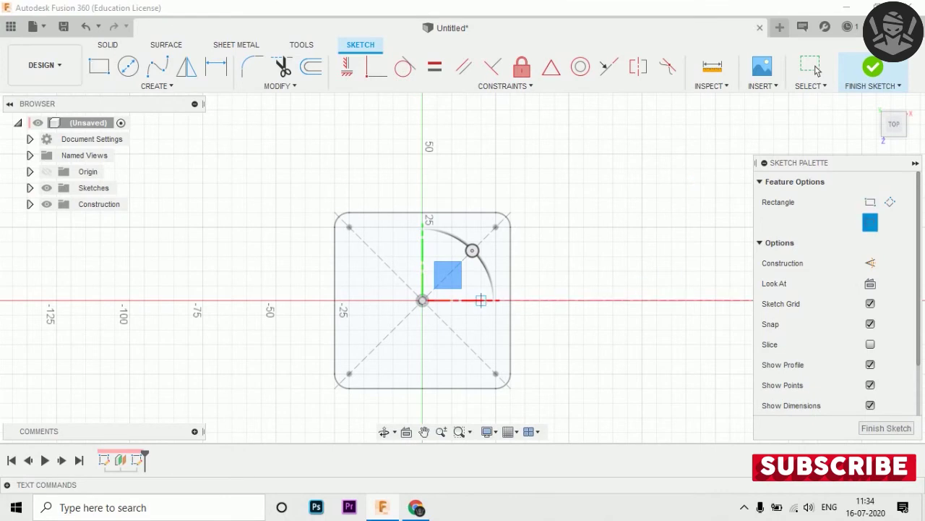
pyautogui.click(422, 300)
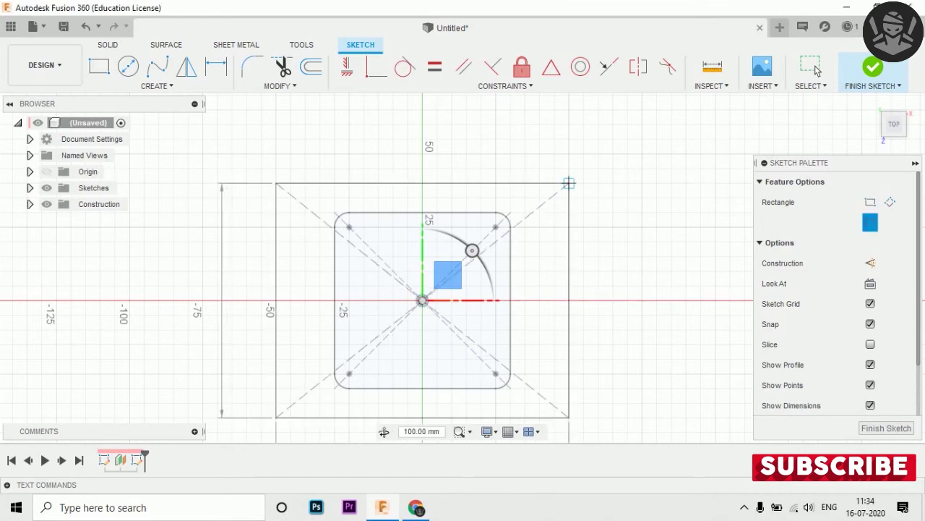
pyautogui.scroll(-1, 574, 157)
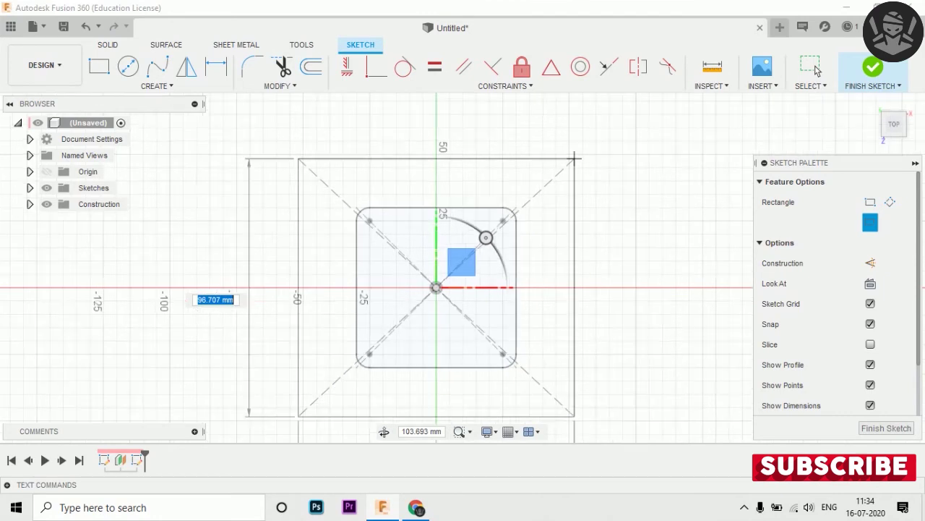
pyautogui.scroll(-1, 574, 157)
pyautogui.write('100')
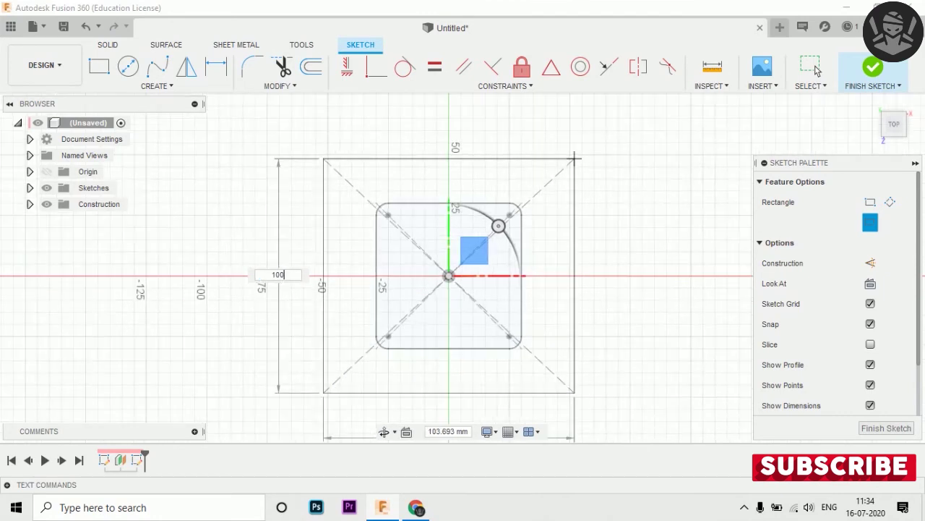
pyautogui.press('Tab')
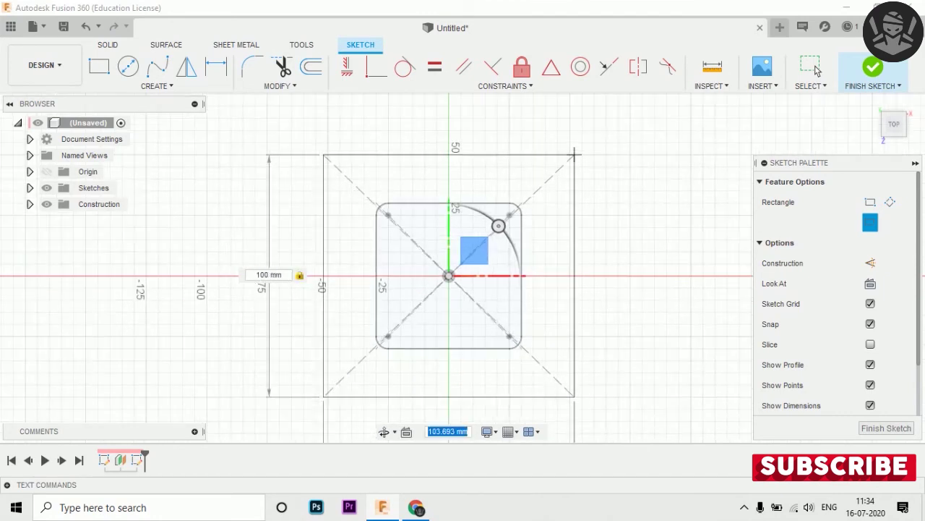
pyautogui.write('100')
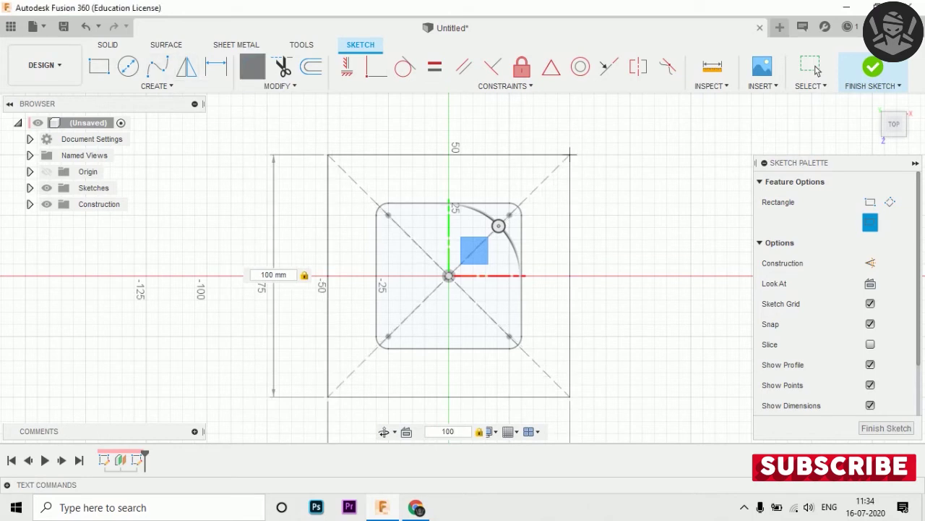
pyautogui.press('Return')
# - Start filleting the large square's top-left corner, entering a 10 mm radius
pyautogui.click(328, 202)
pyautogui.click(376, 155)
pyautogui.write('15')
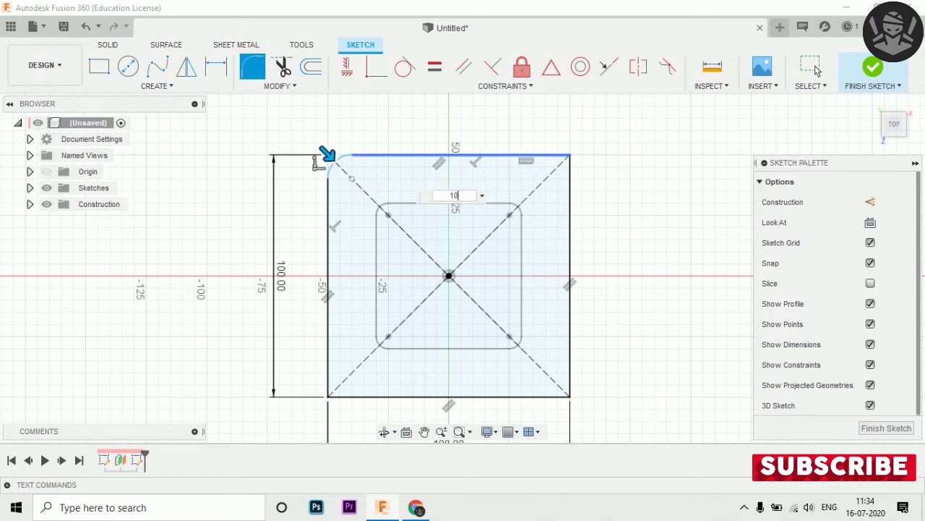
# - Fillet the top-left, top-right, bottom-right and bottom-left corners at 10 mm, then finish the sketch
pyautogui.press('Return')
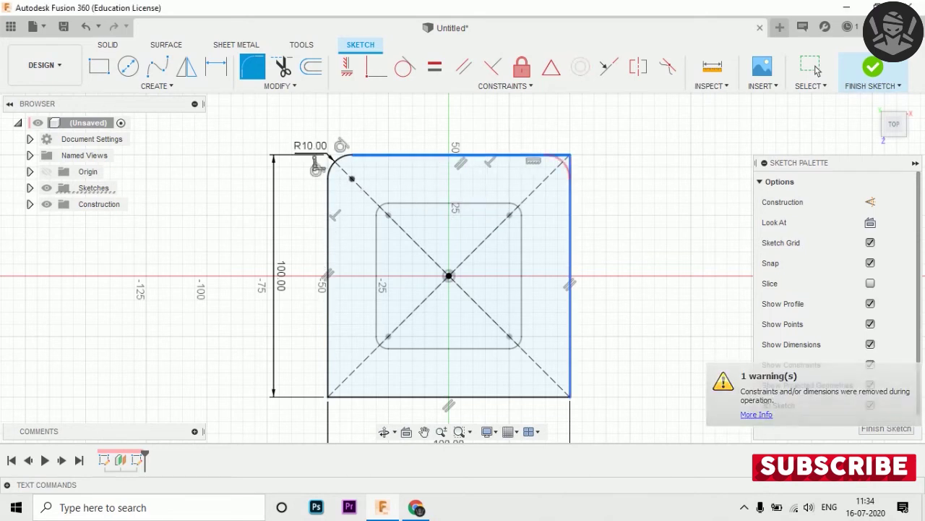
pyautogui.click(567, 151)
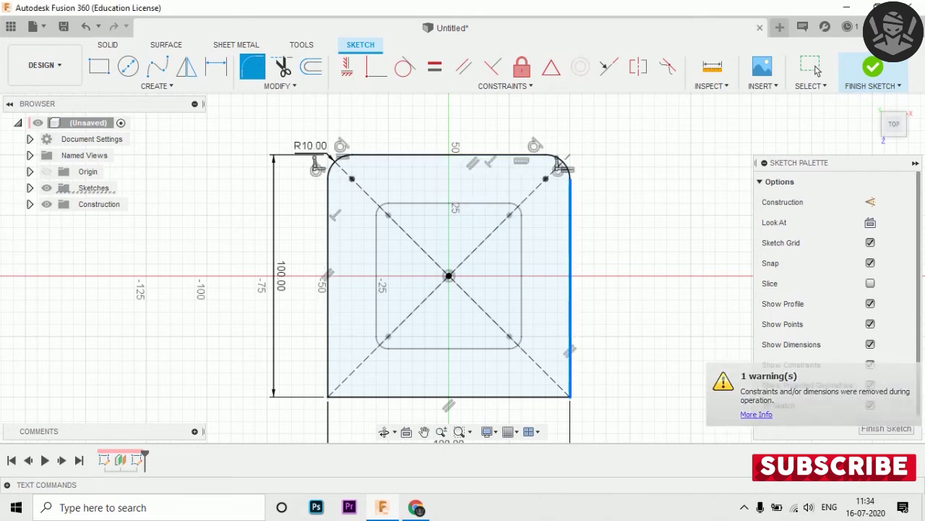
pyautogui.click(569, 397)
pyautogui.click(329, 396)
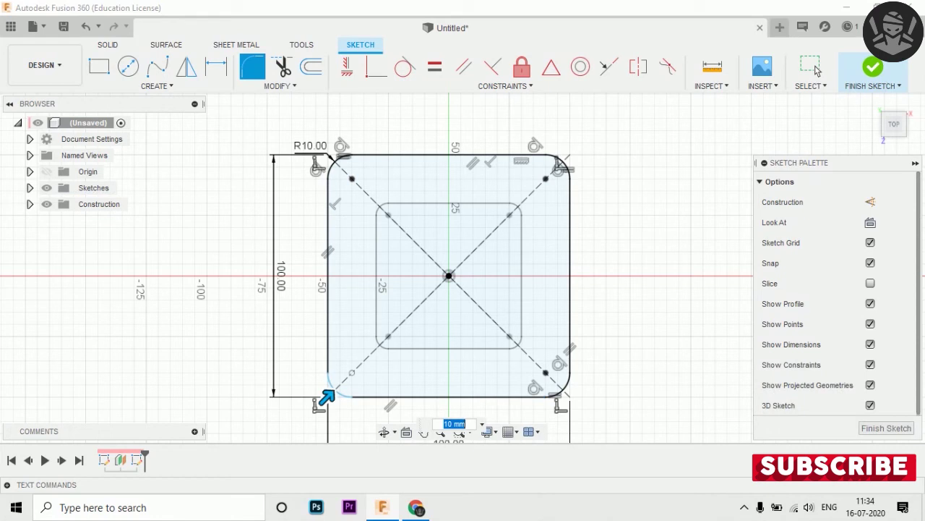
pyautogui.press('Return')
pyautogui.click(887, 427)
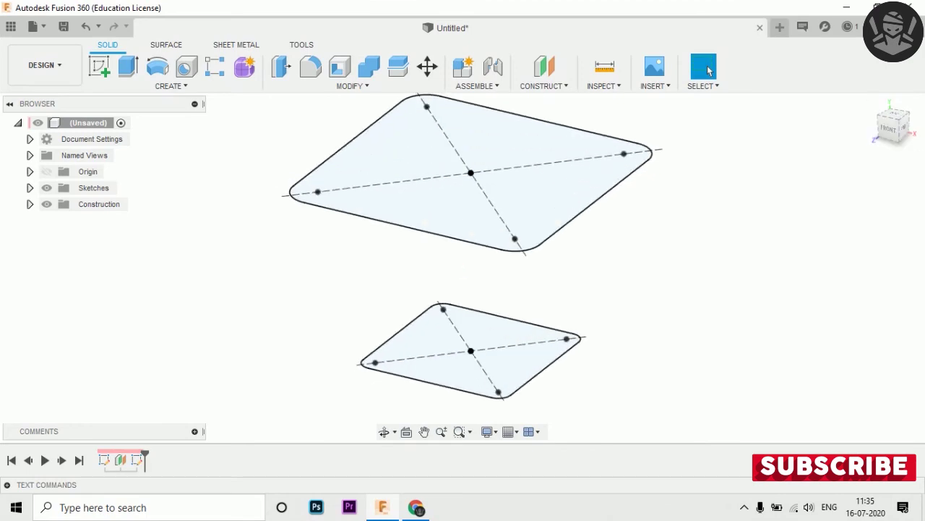
# - Loft from the bottom 60 mm rounded square to the top 100 mm rounded square
pyautogui.click(171, 85)
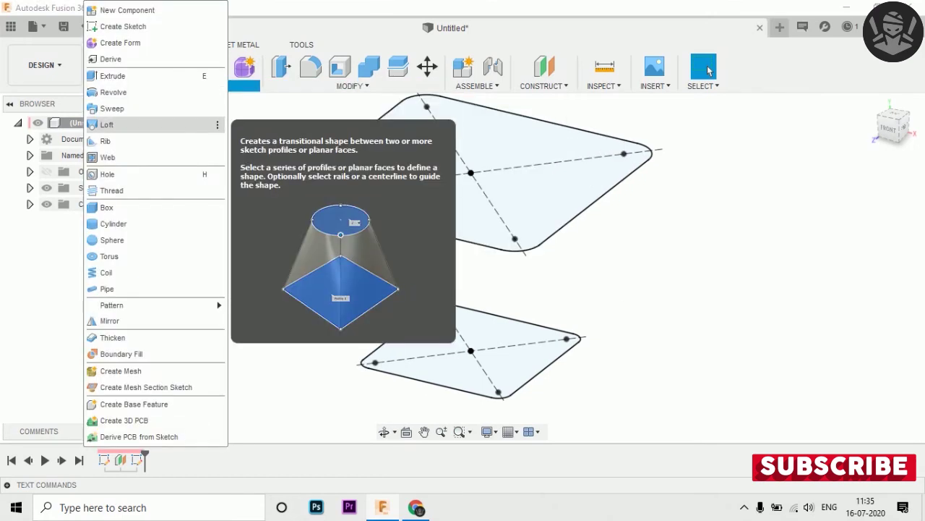
pyautogui.click(106, 124)
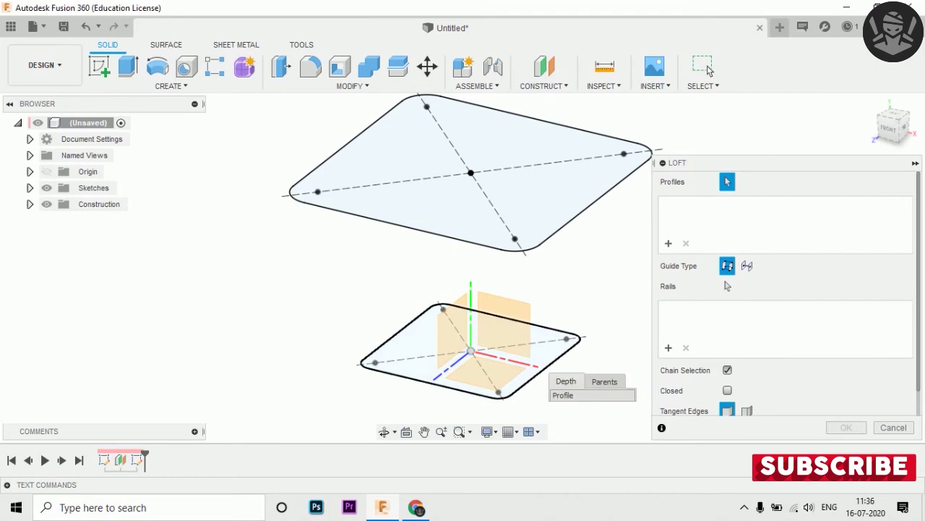
pyautogui.scroll(2, 474, 347)
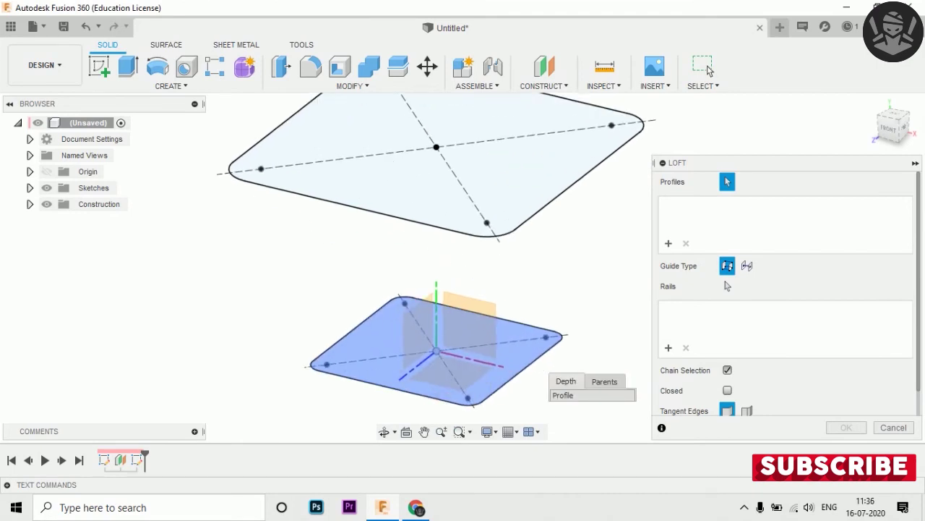
pyautogui.click(474, 380)
pyautogui.click(554, 162)
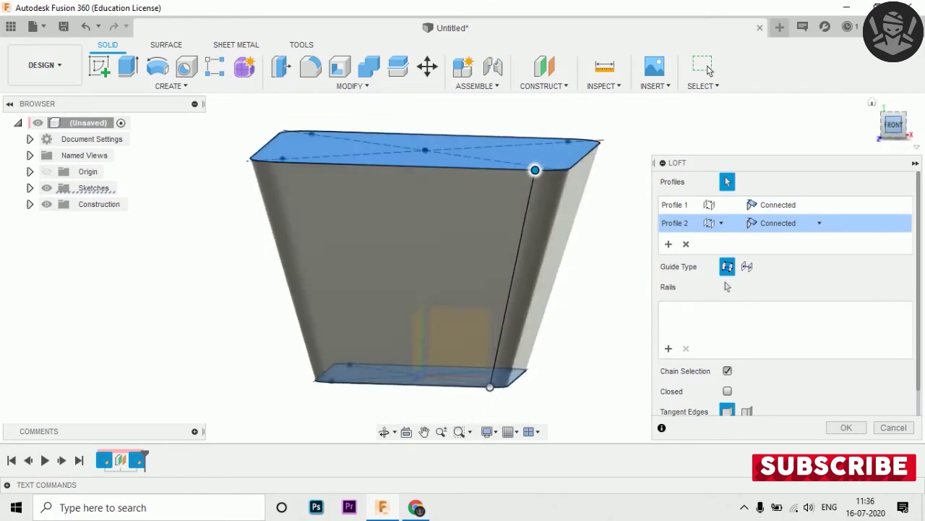
# - Set the top profile's end condition to Direction and create the loft as a solid body
pyautogui.click(819, 223)
pyautogui.click(774, 258)
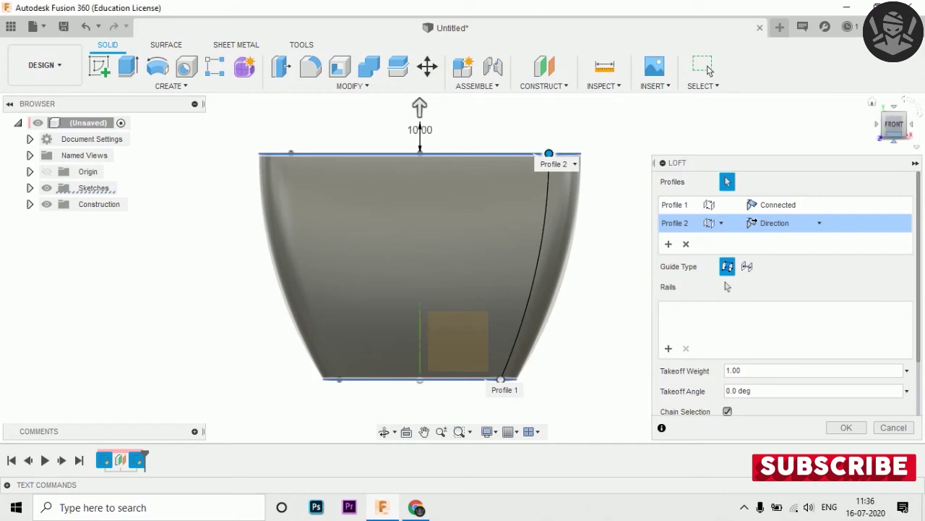
pyautogui.click(872, 102)
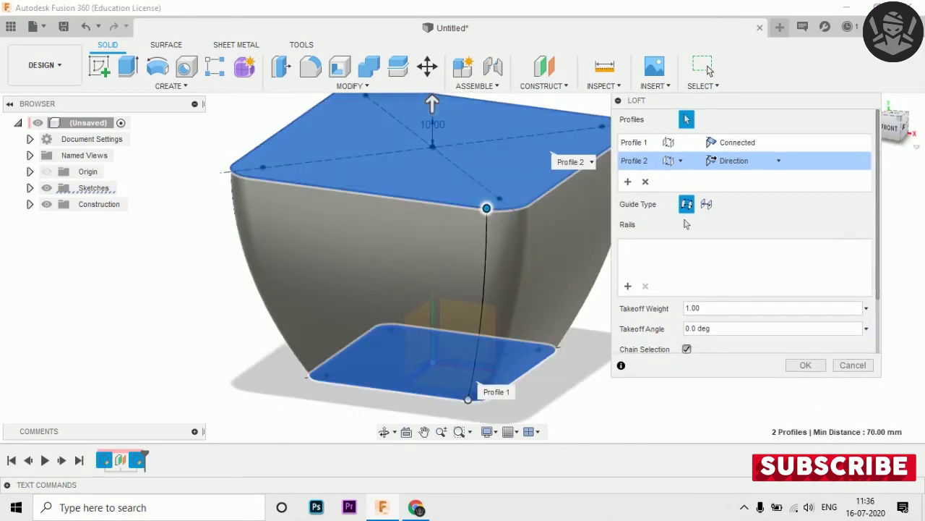
pyautogui.scroll(-2, 687, 224)
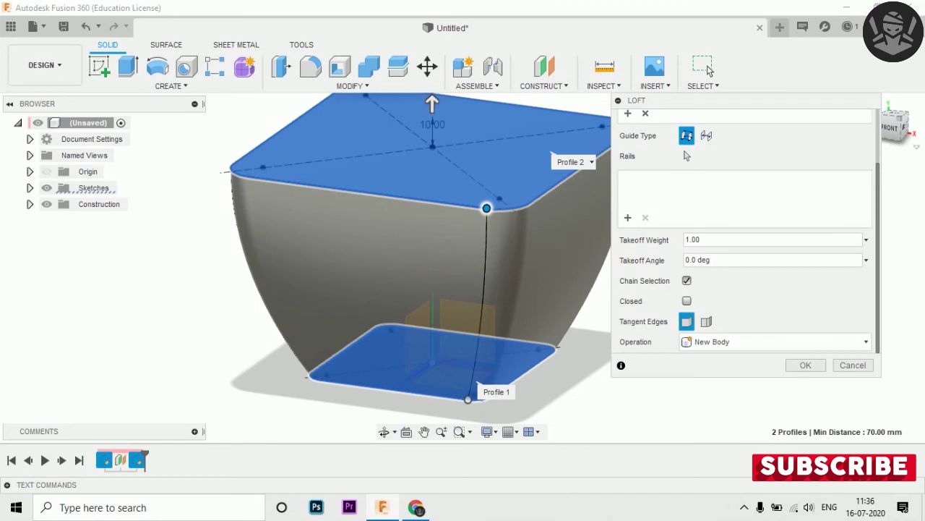
pyautogui.press('Tab')
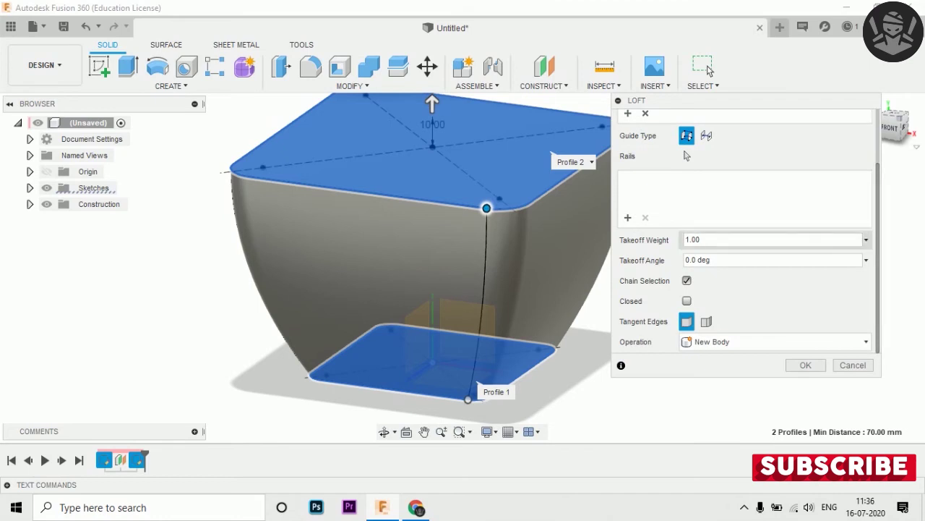
pyautogui.hotkey('ctrl', 'a')
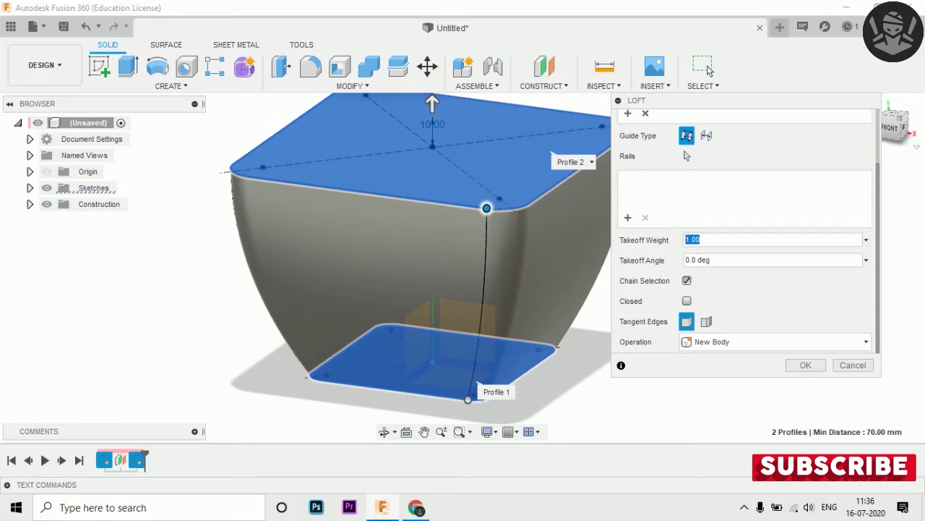
pyautogui.press('Return')
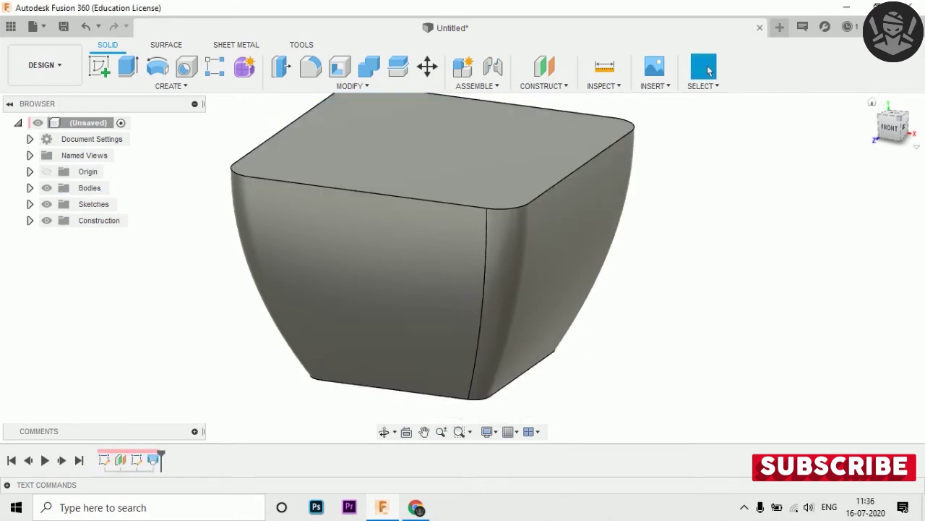
# - Apply a 1 mm fillet to the loft's bottom outer edge loop
pyautogui.scroll(-3, 723, 254)
pyautogui.keyDown('shift'); pyautogui.moveTo(463, 268); pyautogui.dragTo(506, 180, button='middle'); pyautogui.keyUp('shift')
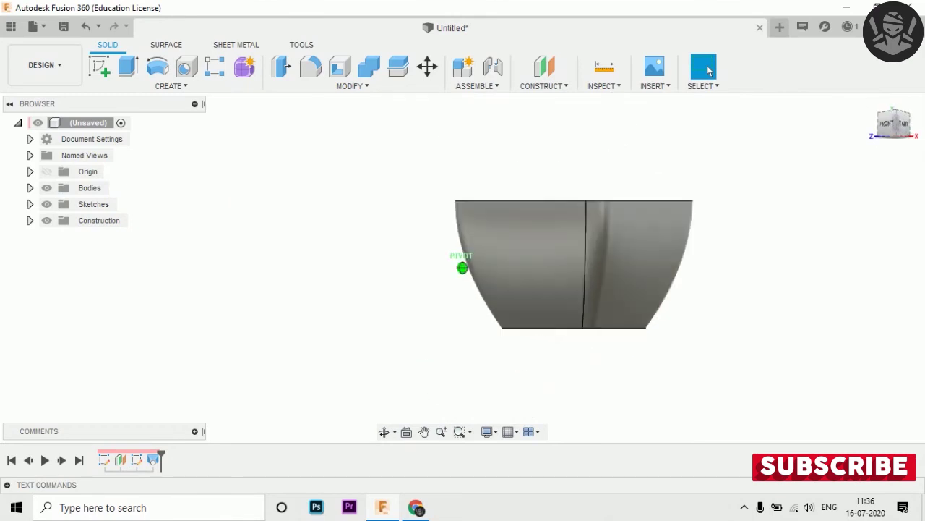
pyautogui.keyDown('shift'); pyautogui.moveTo(462, 268); pyautogui.dragTo(506, 217, button='middle'); pyautogui.keyUp('shift')
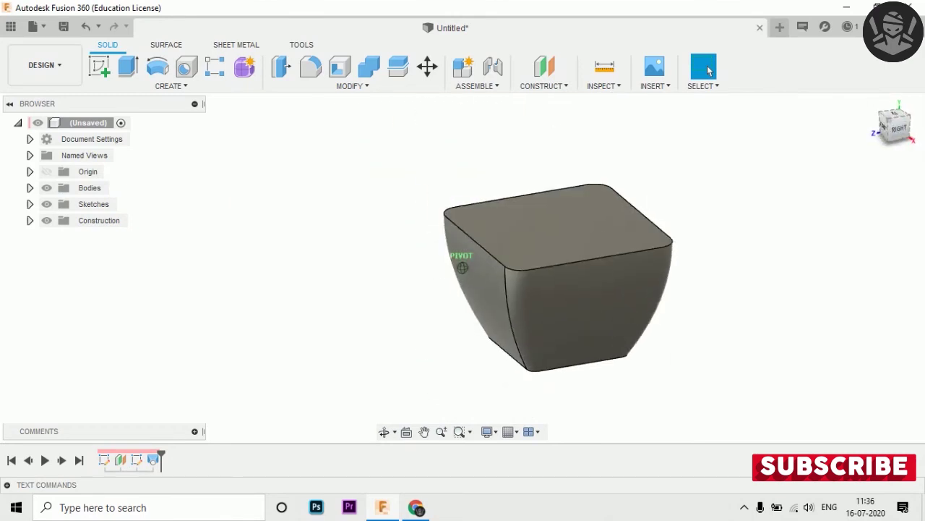
pyautogui.press('f')
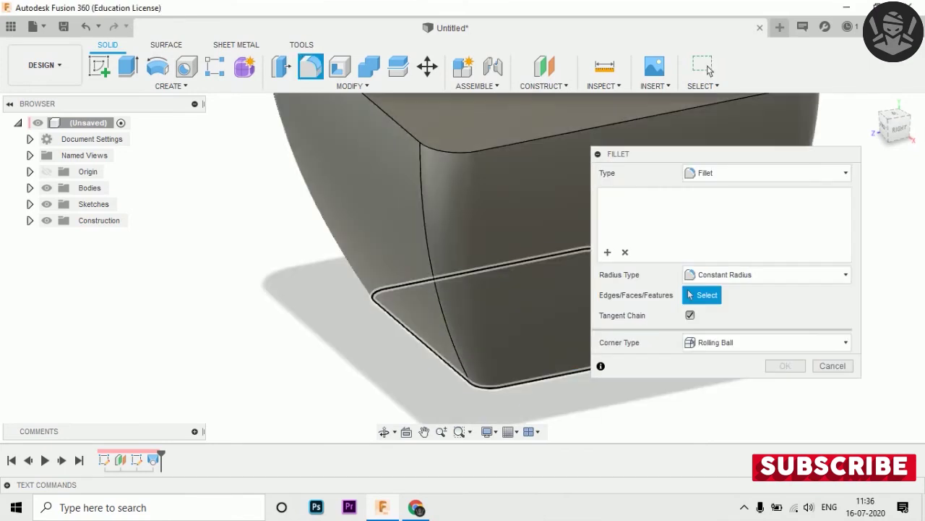
pyautogui.click(520, 380)
pyautogui.write('2')
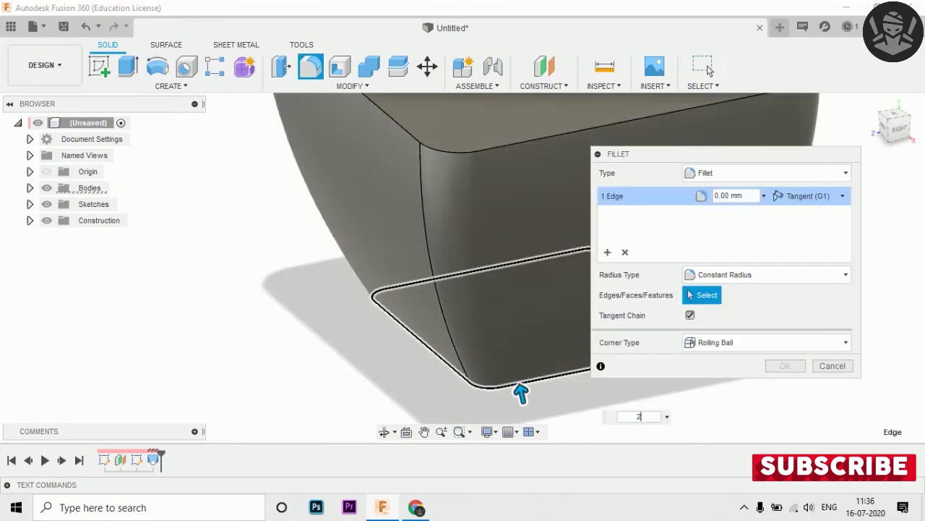
pyautogui.moveTo(521, 391)
pyautogui.keyDown('shift'); pyautogui.mouseDown(button='middle')
pyautogui.moveTo(488, 256)
pyautogui.moveTo(528, 261)
pyautogui.mouseUp(button='middle'); pyautogui.keyUp('shift')
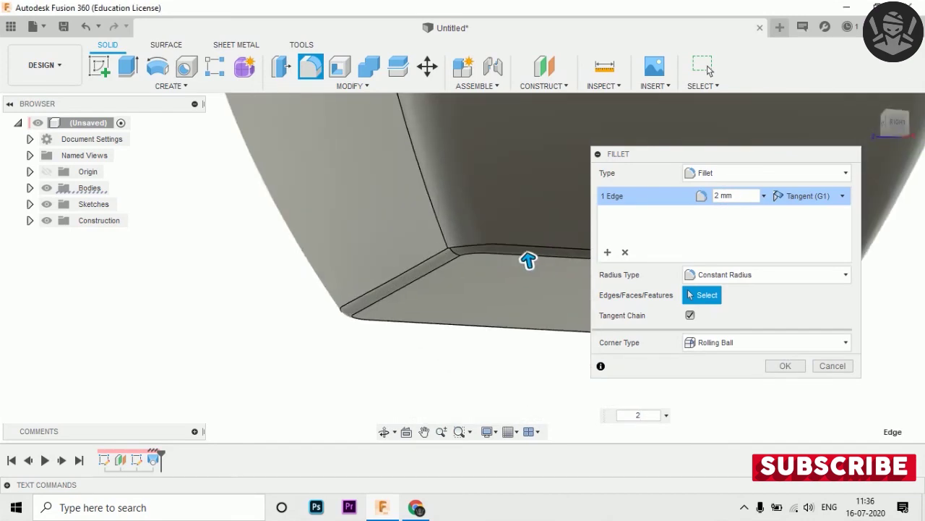
pyautogui.scroll(3, 531, 261)
pyautogui.scroll(-2, 554, 380)
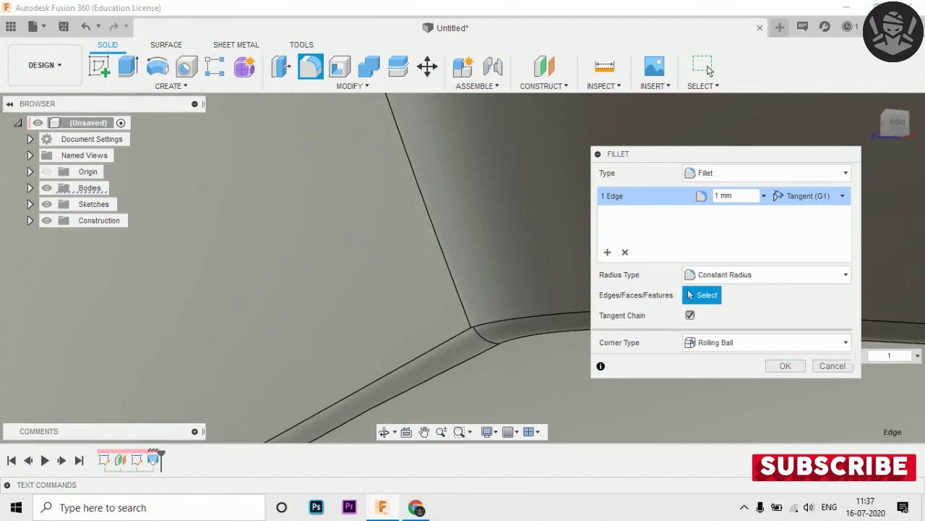
pyautogui.press('Return')
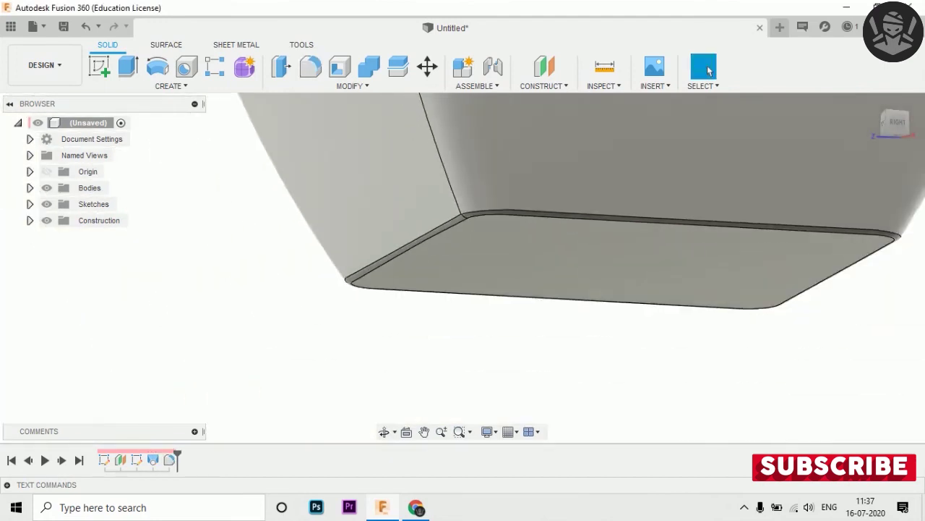
pyautogui.moveTo(462, 268)
pyautogui.keyDown('shift'); pyautogui.mouseDown(button='middle')
pyautogui.moveTo(462, 217)
pyautogui.moveTo(507, 326)
pyautogui.mouseUp(button='middle'); pyautogui.keyUp('shift')
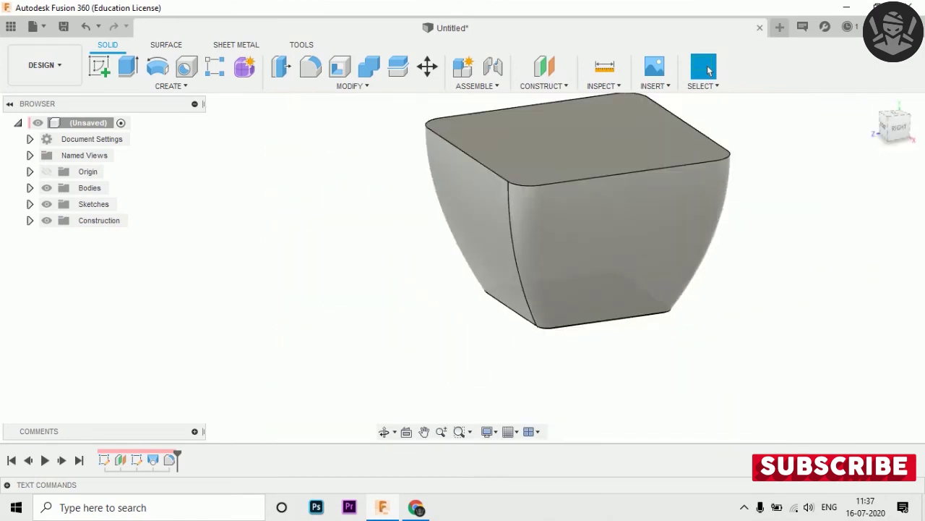
# - Shell the body 2 mm inward with the top face removed as the open side
pyautogui.scroll(3, 708, 70)
pyautogui.scroll(-3, 709, 70)
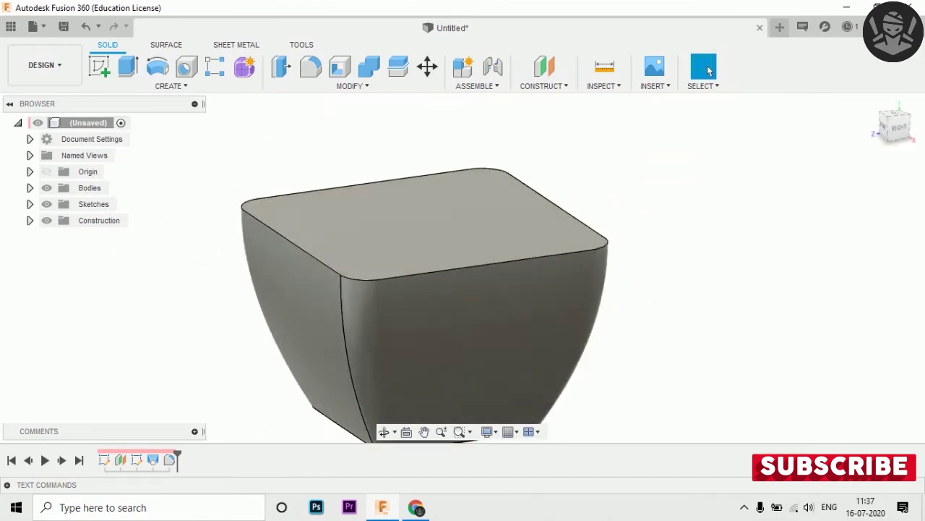
pyautogui.click(340, 66)
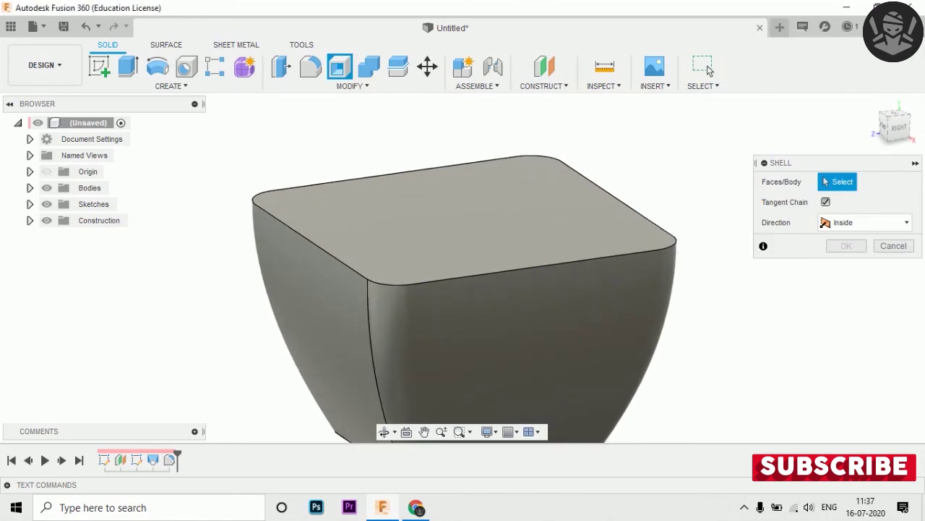
pyautogui.click(357, 261)
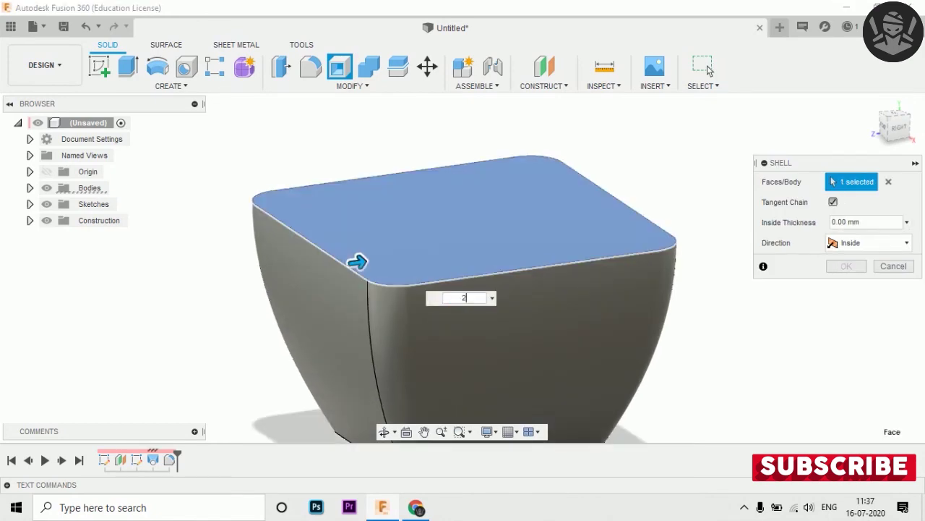
pyautogui.scroll(2, 361, 263)
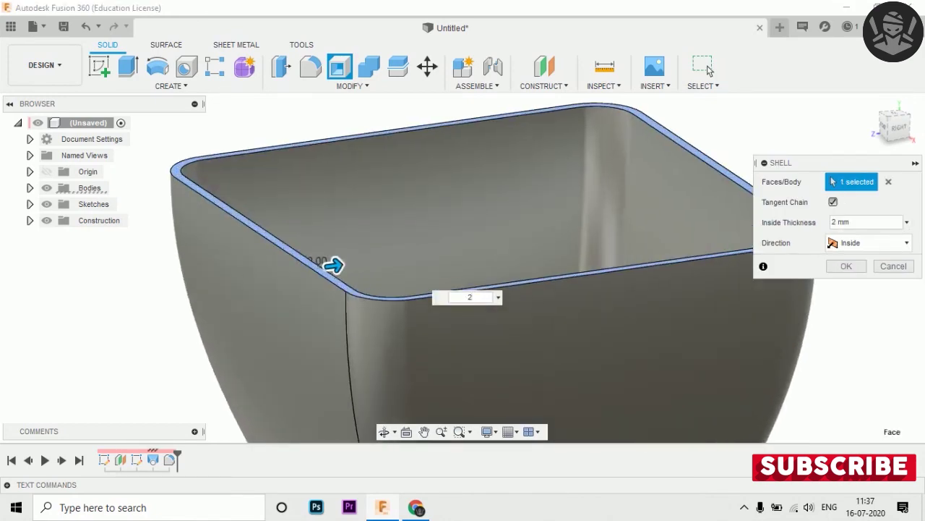
pyautogui.scroll(-3, 438, 244)
pyautogui.scroll(-1, 479, 236)
pyautogui.keyDown('shift'); pyautogui.moveTo(479, 236); pyautogui.dragTo(554, 329, button='middle'); pyautogui.keyUp('shift')
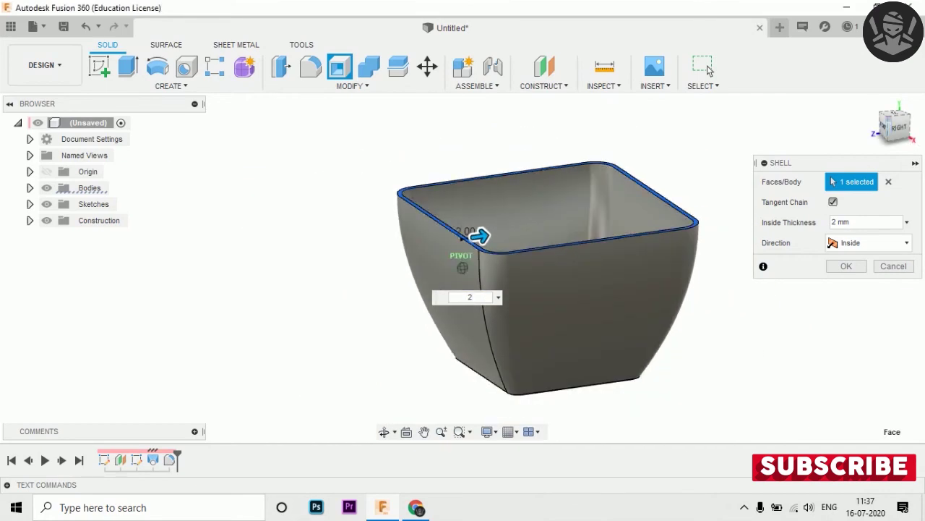
pyautogui.press('Return')
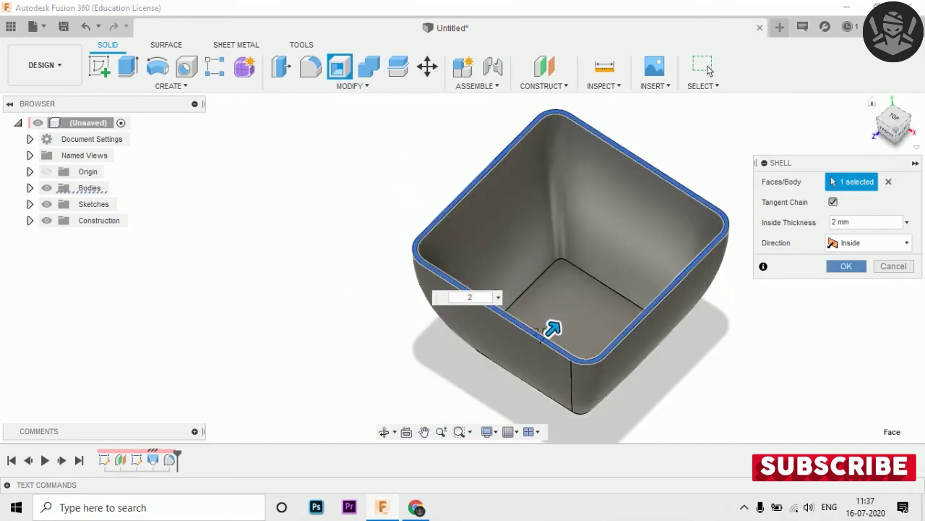
pyautogui.click(709, 68)
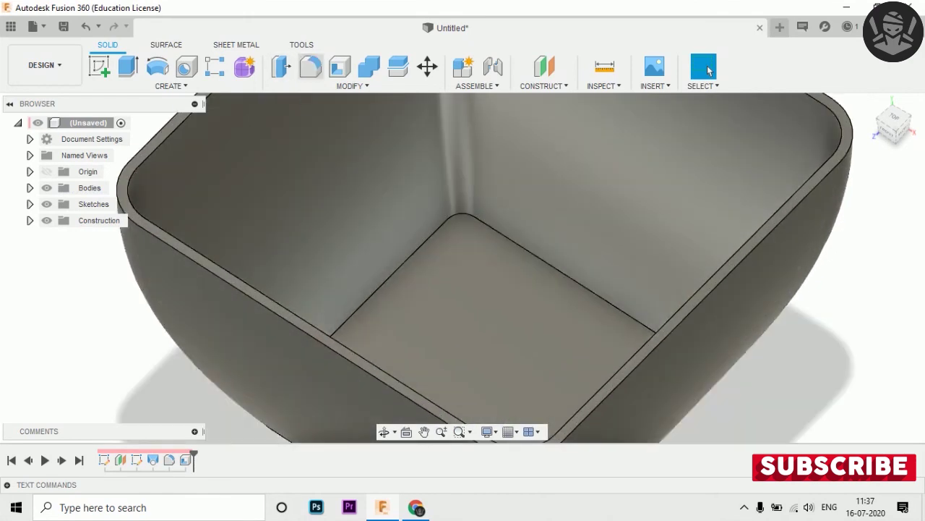
# - Fillet the inner edge where the wall meets the floor at 2 mm
pyautogui.press('f')
pyautogui.click(492, 228)
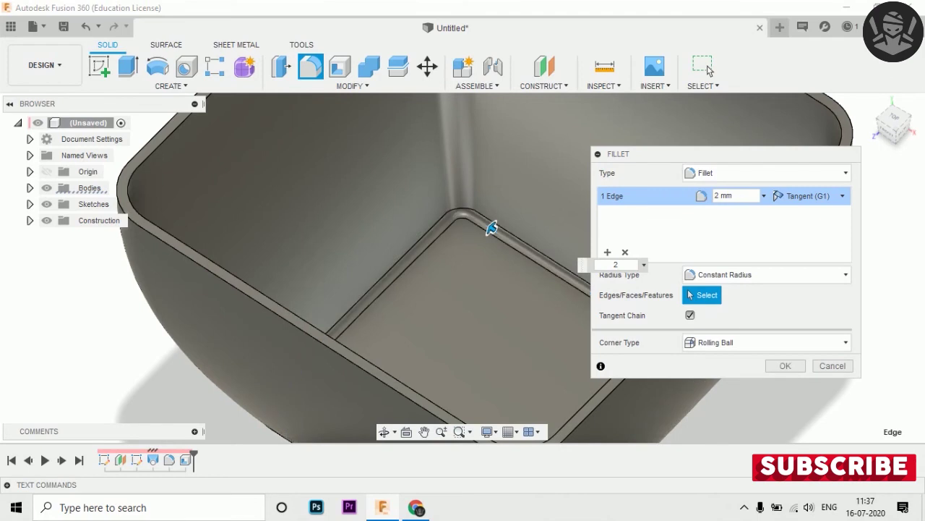
pyautogui.scroll(-3, 492, 229)
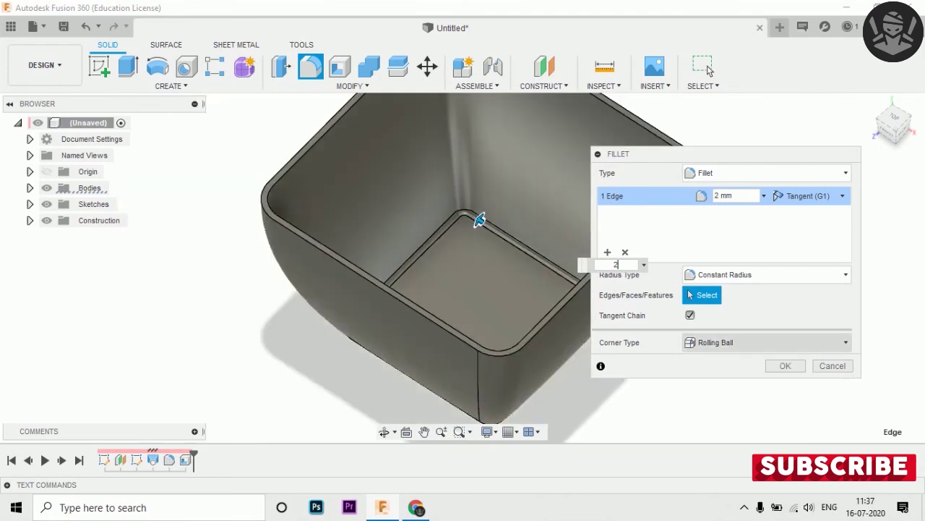
pyautogui.press('Return')
pyautogui.click(709, 69)
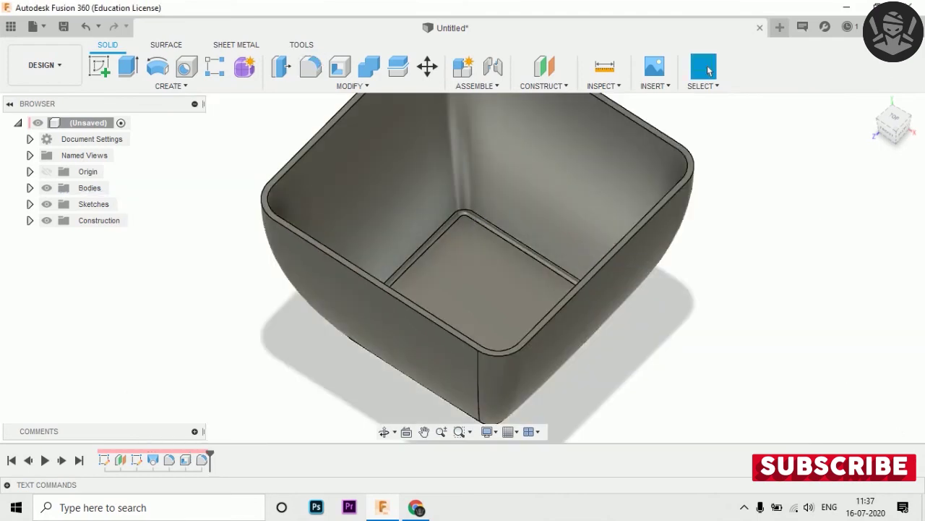
pyautogui.scroll(-2, 506, 290)
pyautogui.scroll(3, 506, 289)
pyautogui.scroll(3, 506, 289)
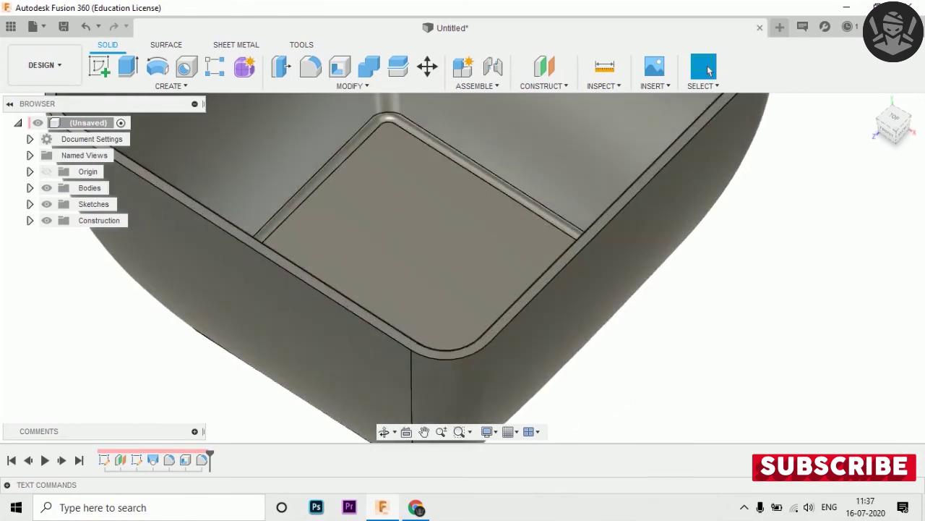
# - Fillet the edge chain around the inner floor at 0.5 mm
pyautogui.press('f')
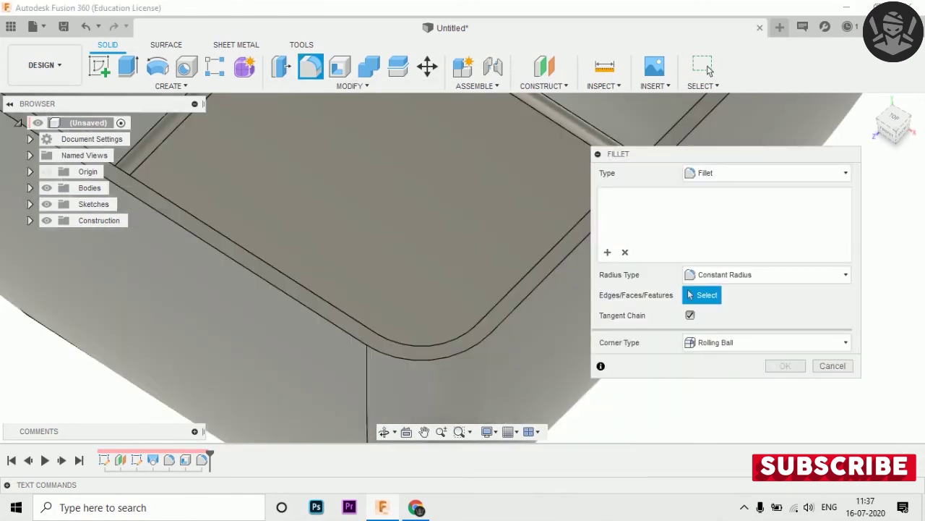
pyautogui.click(467, 352)
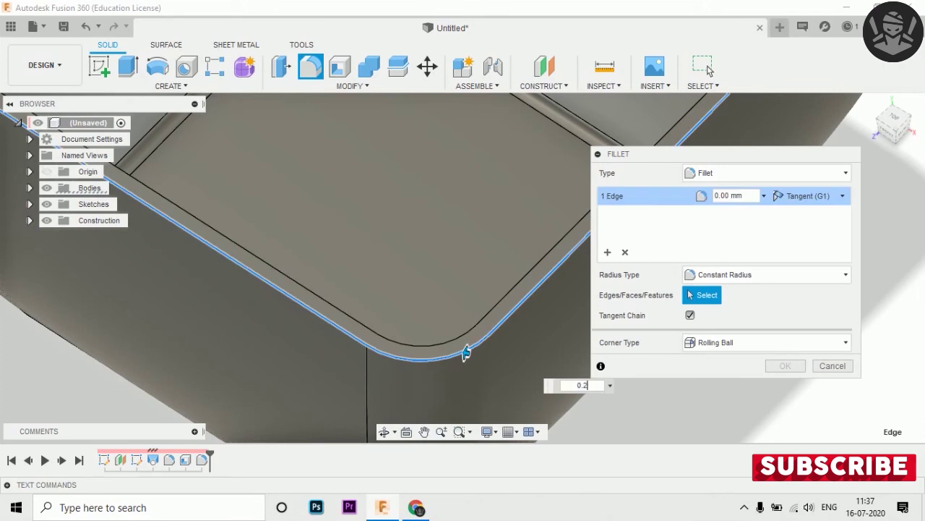
pyautogui.press('Return')
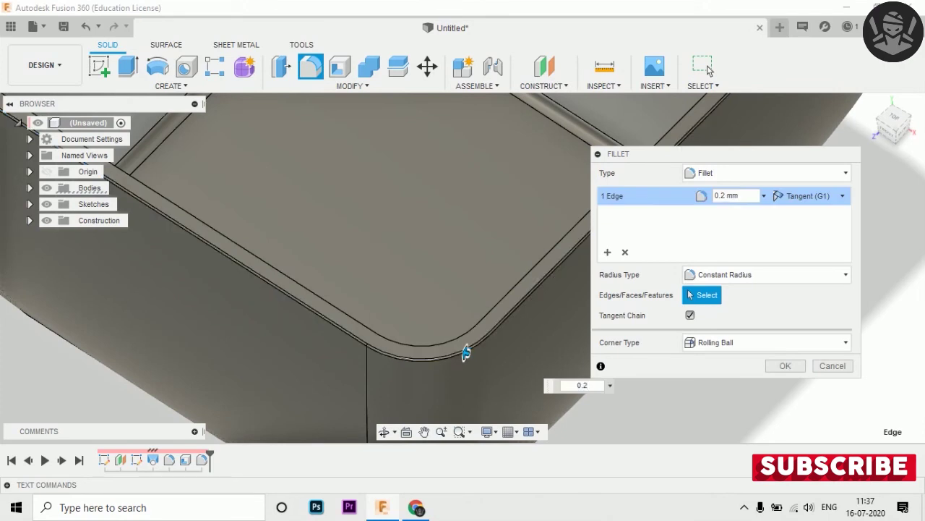
pyautogui.write('0.5')
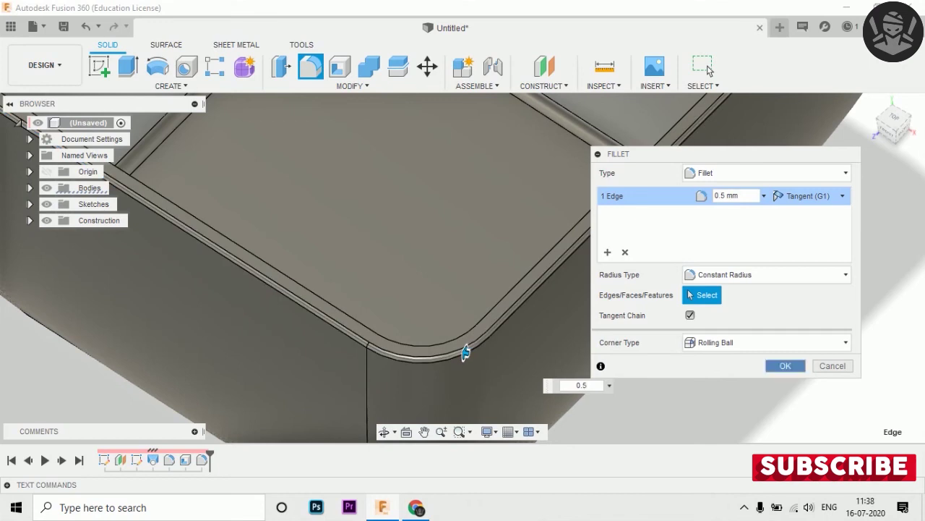
pyautogui.press('Return')
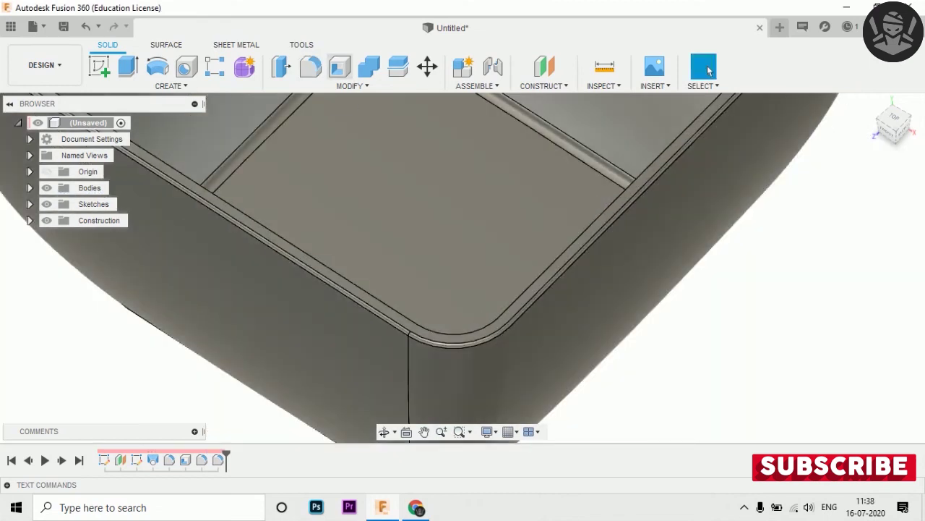
# - Round the inner floor edge with a 0.5 mm fillet and fit the pot to the view
pyautogui.press('f')
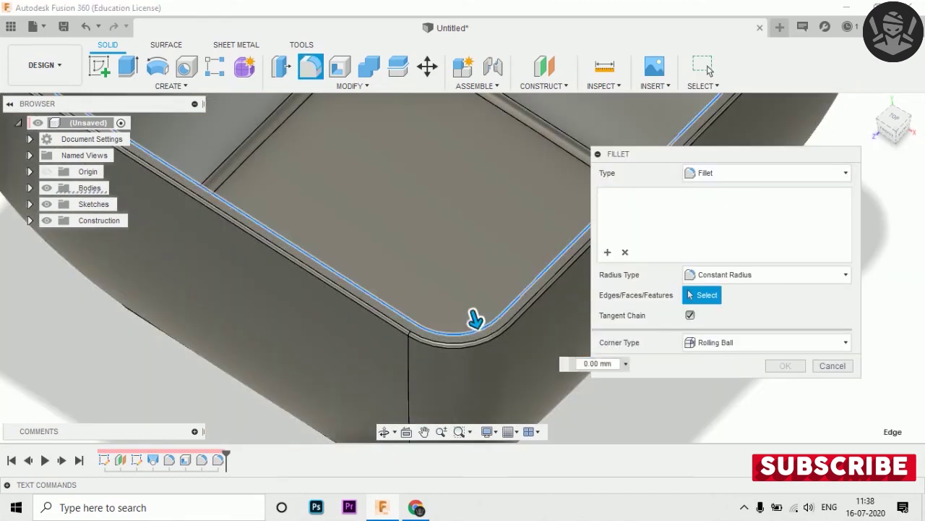
pyautogui.click(476, 319)
pyautogui.write('0.5')
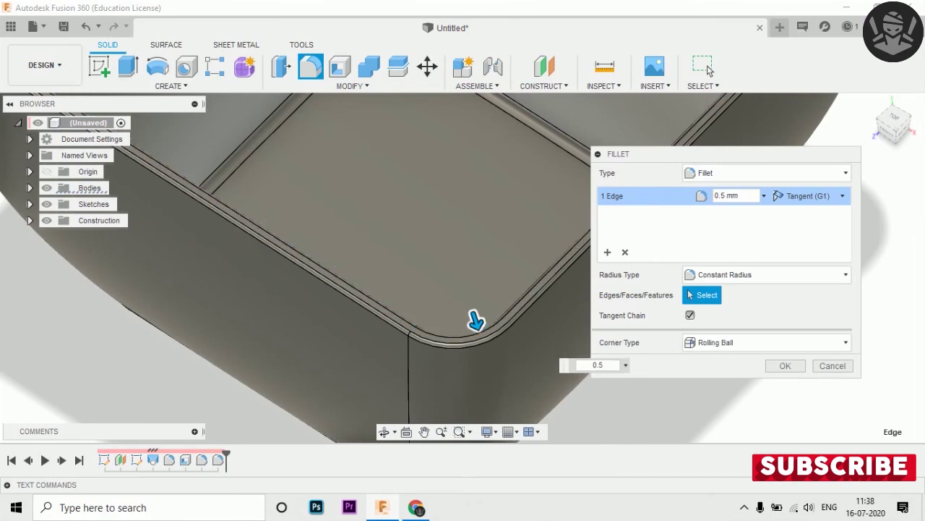
pyautogui.press('Return')
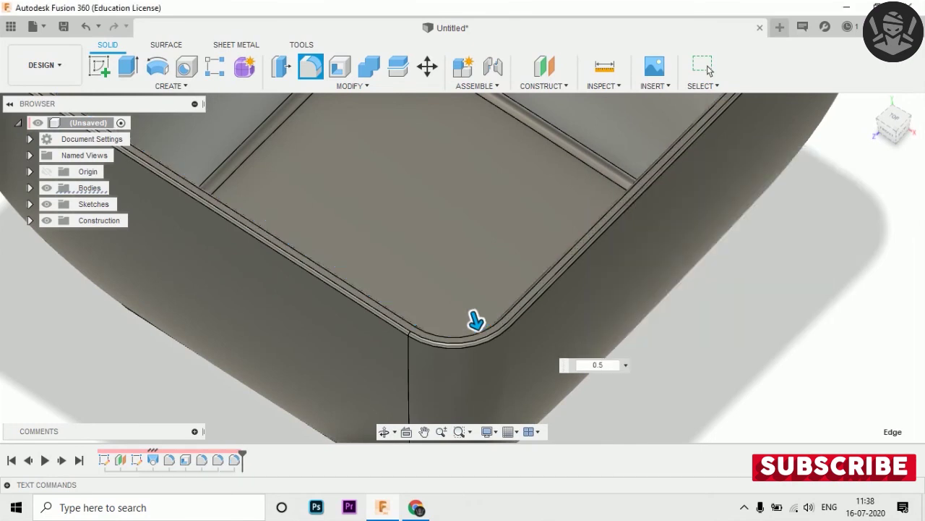
pyautogui.press('F6')
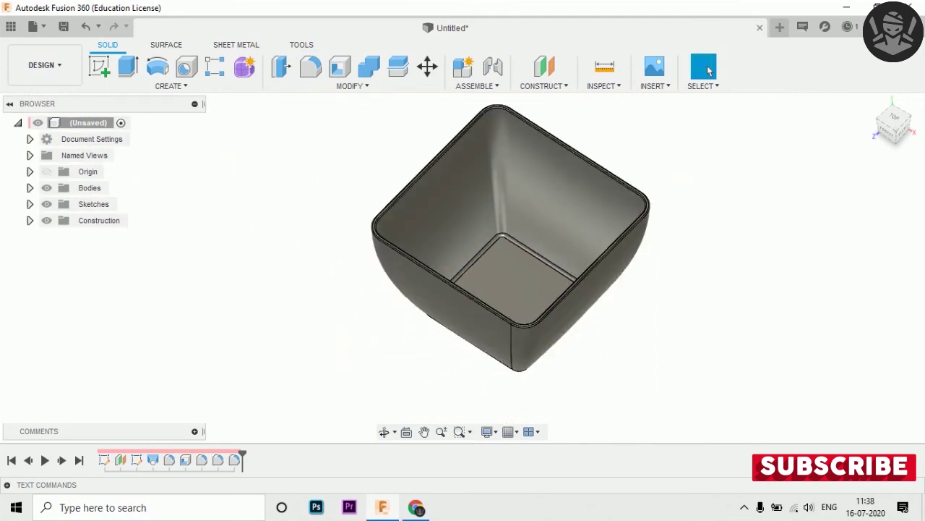
# - Offset the base sketch outline 1.5 mm inward
pyautogui.keyDown('shift'); pyautogui.moveTo(461, 267); pyautogui.dragTo(463, 239, button='middle'); pyautogui.keyUp('shift')
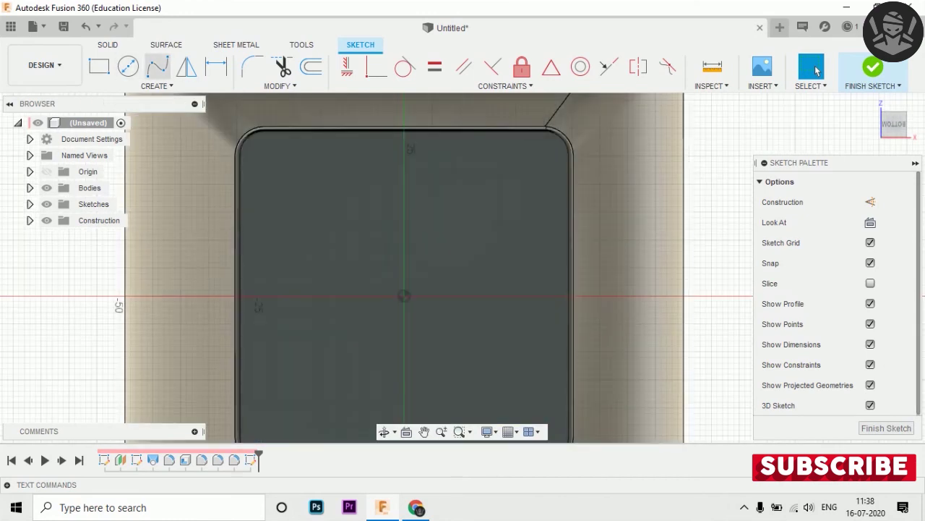
pyautogui.click(311, 66)
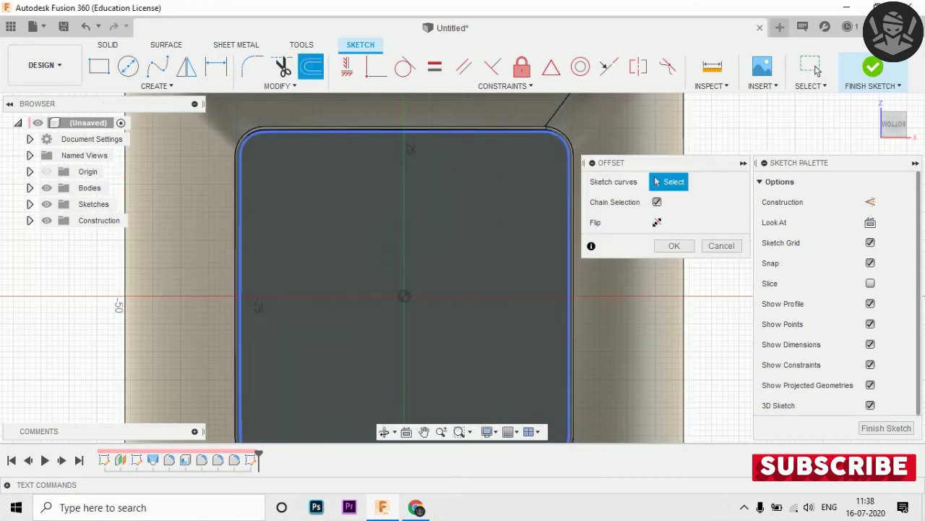
pyautogui.click(243, 145)
pyautogui.moveTo(244, 141); pyautogui.dragTo(248, 142)
pyautogui.write('1.5')
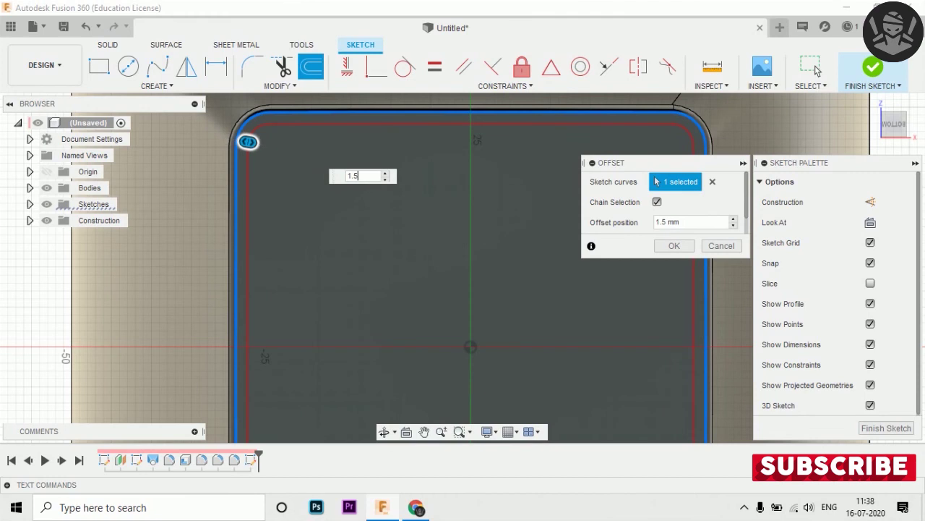
pyautogui.press('Return')
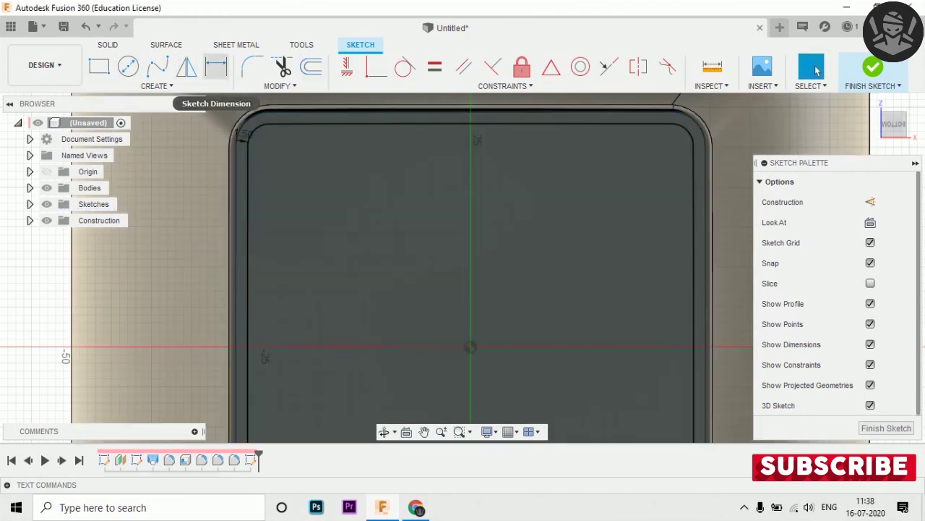
# - Add a second inward offset of the outline at 2.5 mm
pyautogui.press('o')
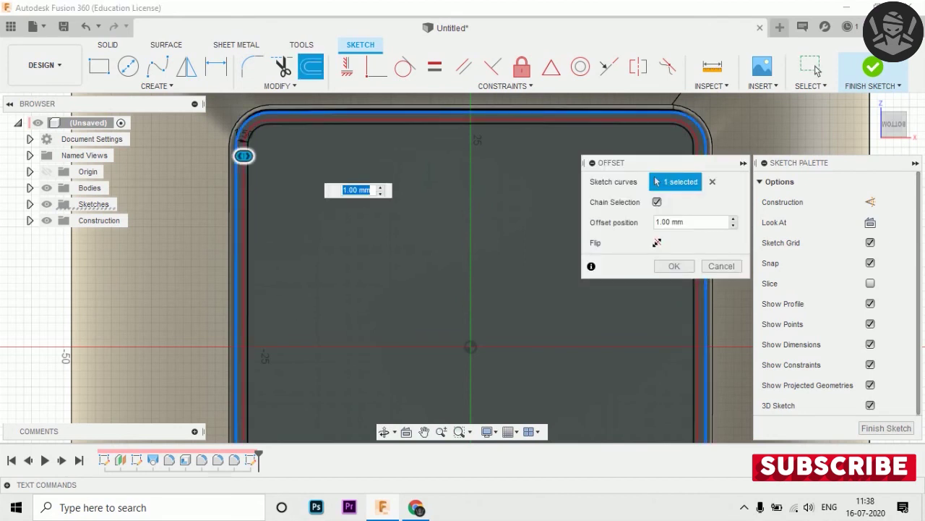
pyautogui.moveTo(244, 155); pyautogui.dragTo(279, 156)
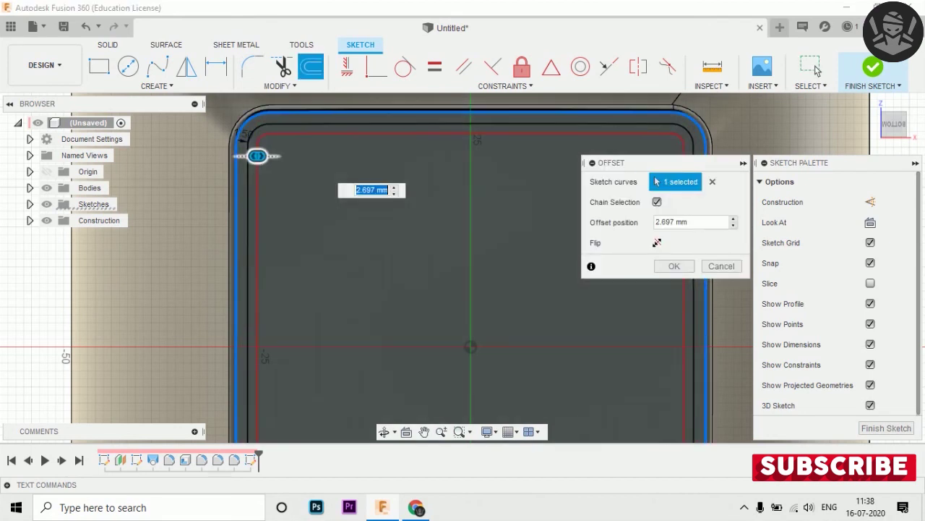
pyautogui.write('2.5')
pyautogui.press('Return')
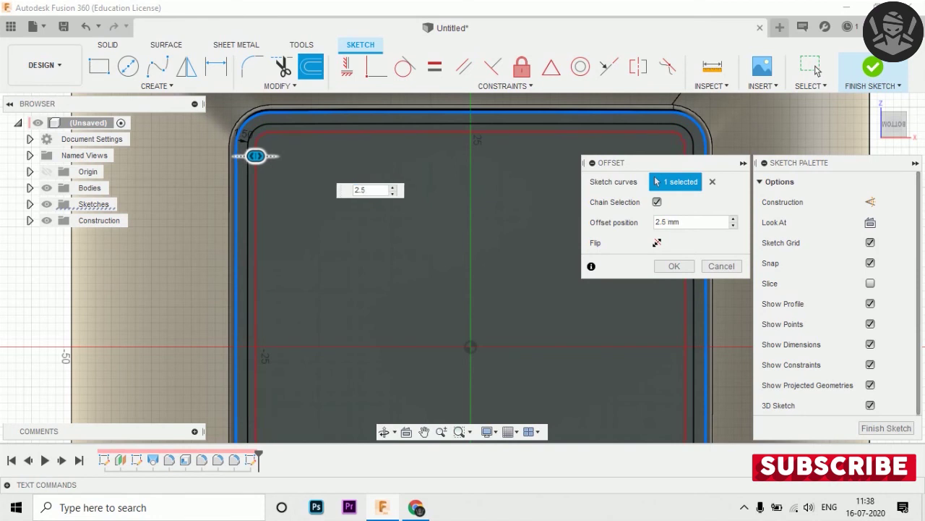
pyautogui.click(674, 265)
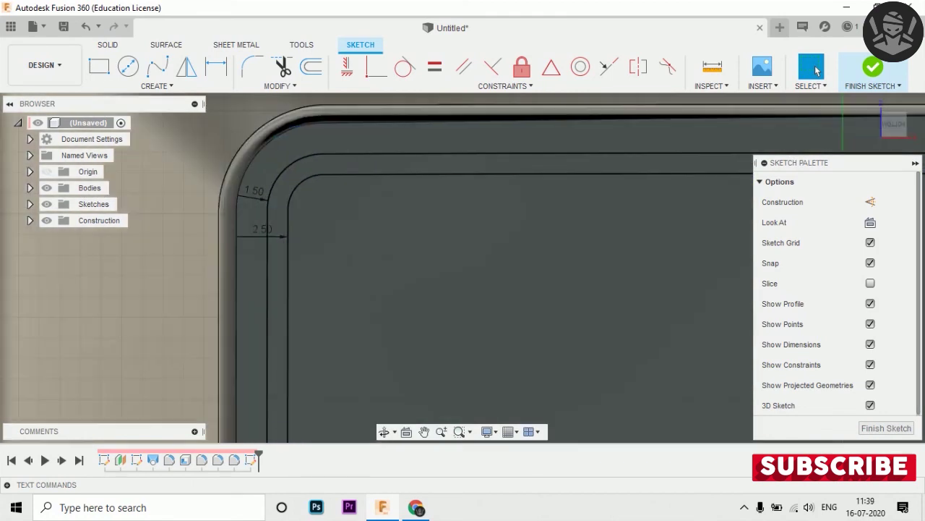
pyautogui.press('r')
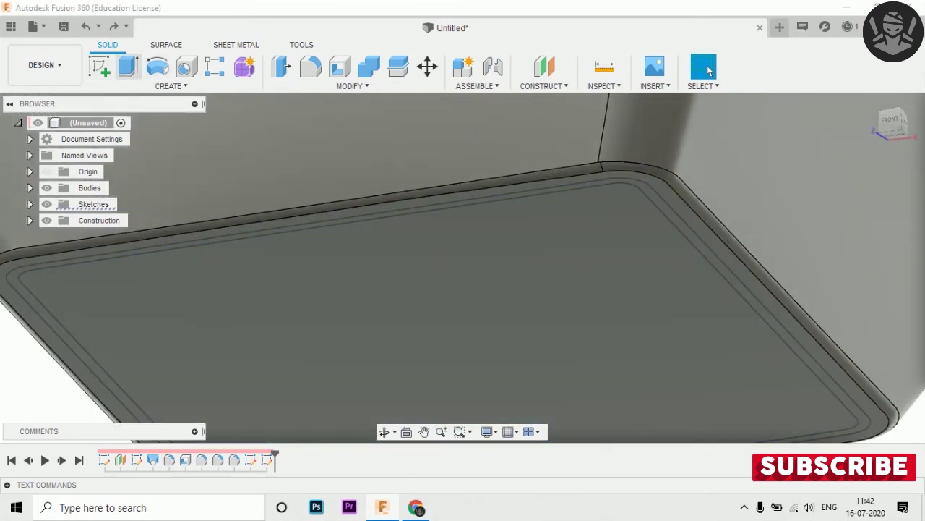
# - Extrude the band between the two offset outlines 1 mm as a Join to form the foot rim
pyautogui.press('e')
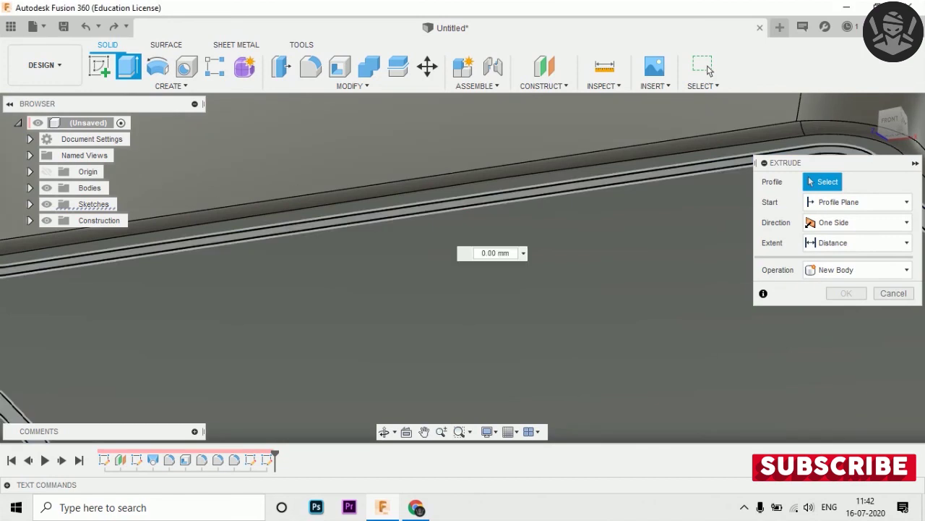
pyautogui.write('1')
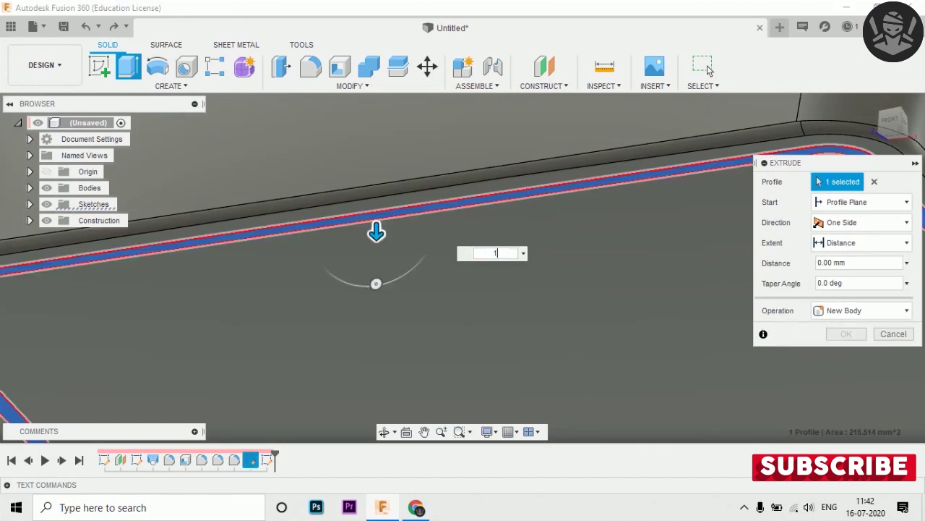
pyautogui.press('Tab')
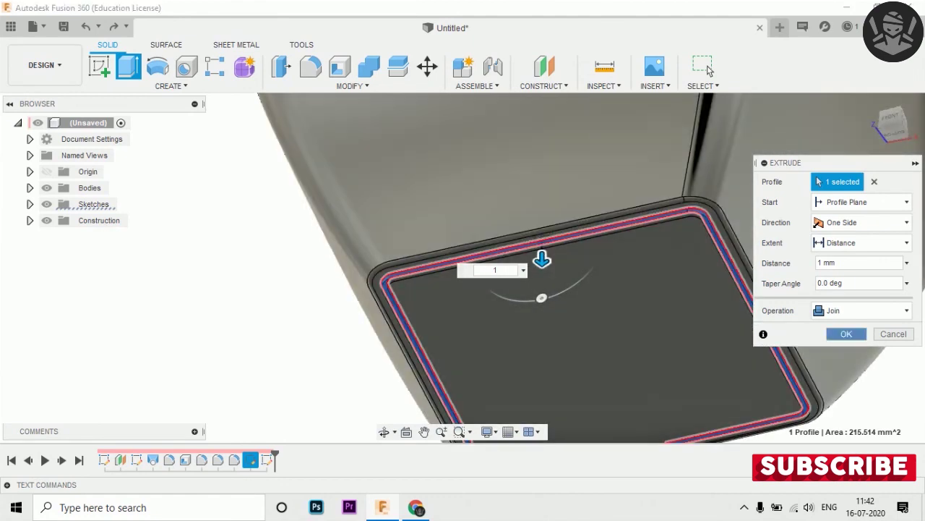
pyautogui.click(709, 70)
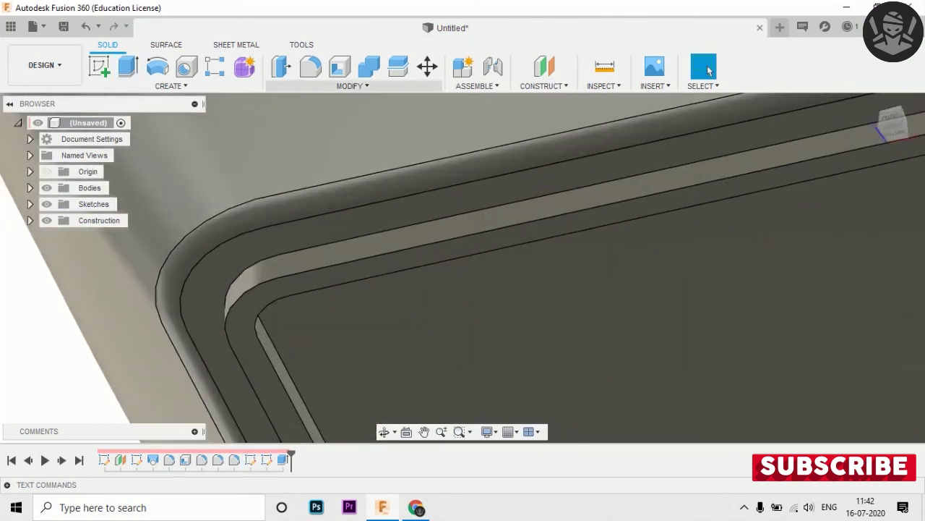
# - Fillet the two groove edges of the base ring at 0.2 mm
pyautogui.press('f')
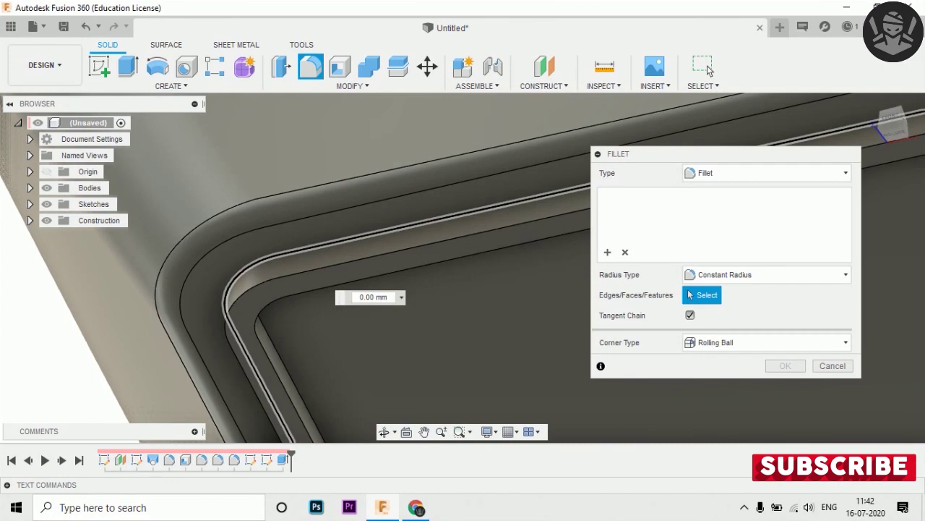
pyautogui.click(248, 264)
pyautogui.click(269, 331)
pyautogui.write('0.2')
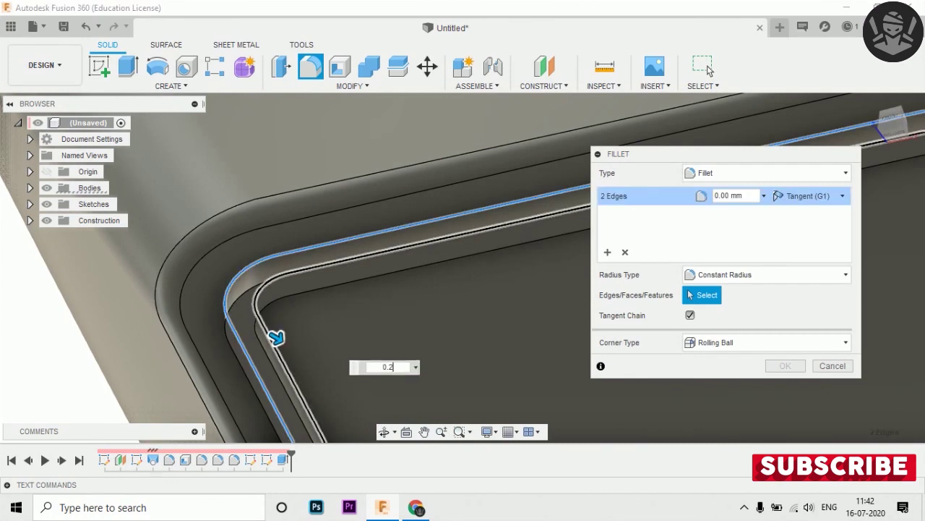
pyautogui.press('Return')
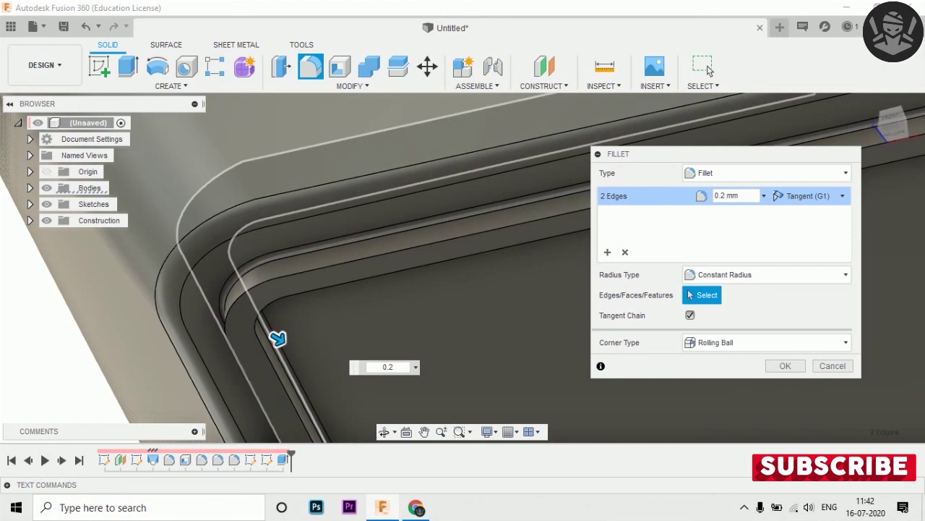
pyautogui.press('Return')
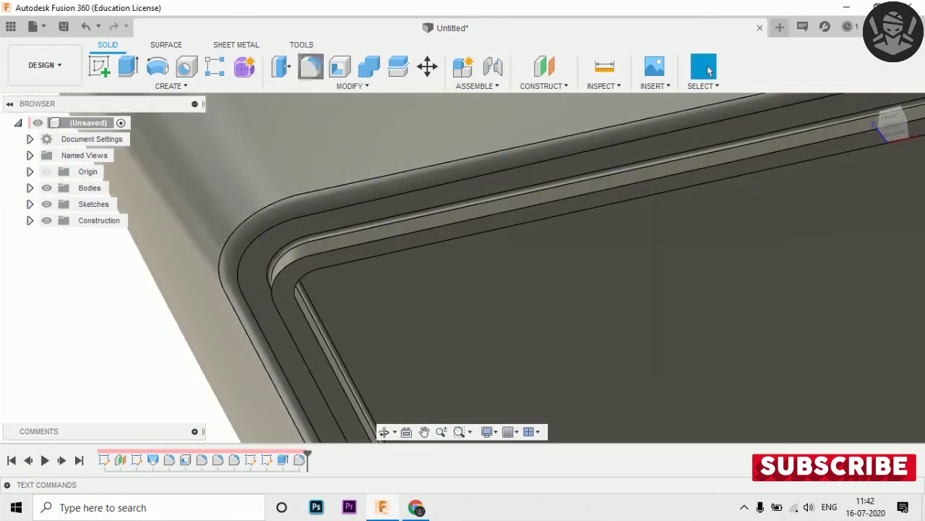
# - Fillet the remaining four base-ring edges at 0.2 mm
pyautogui.press('f')
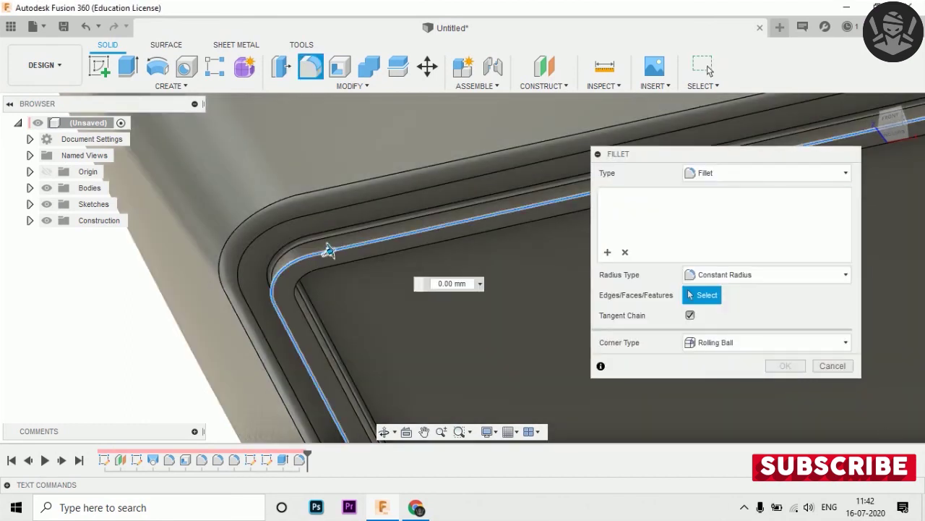
pyautogui.click(327, 250)
pyautogui.click(322, 279)
pyautogui.write('0.2')
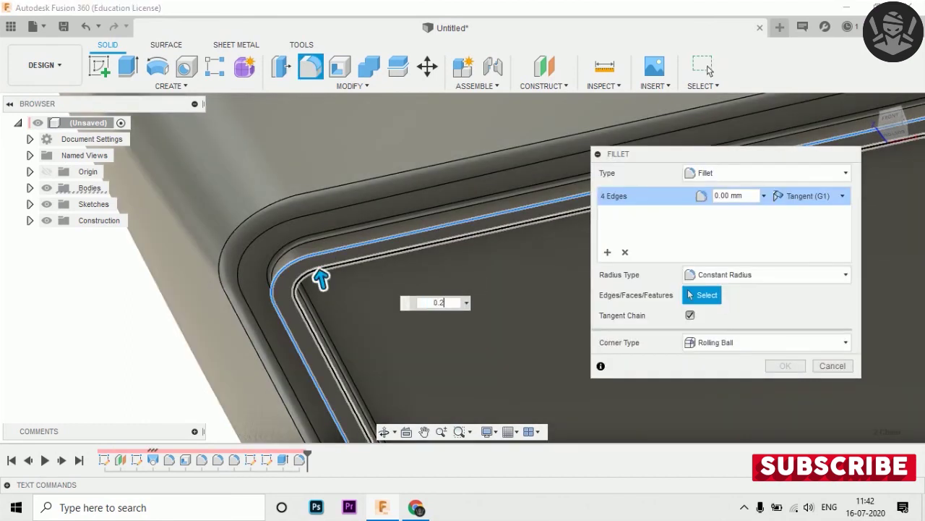
pyautogui.press('Return')
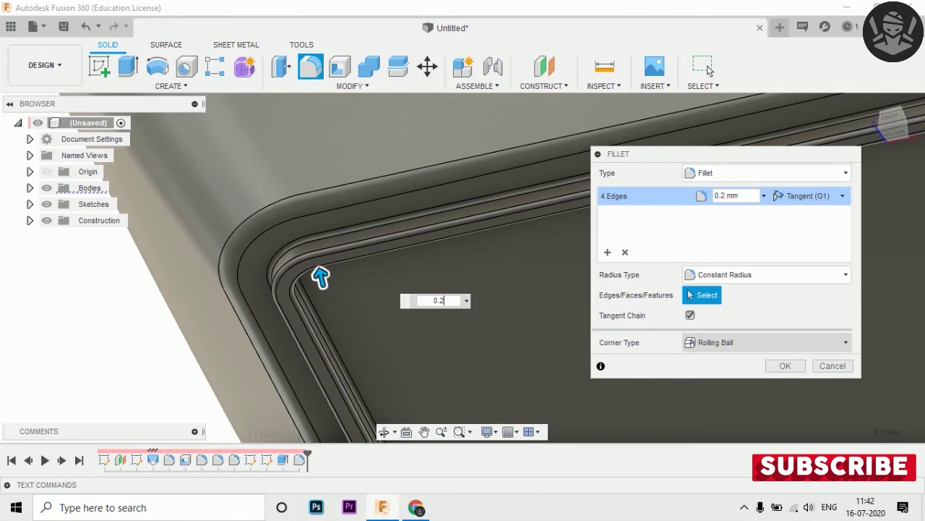
pyautogui.press('Return')
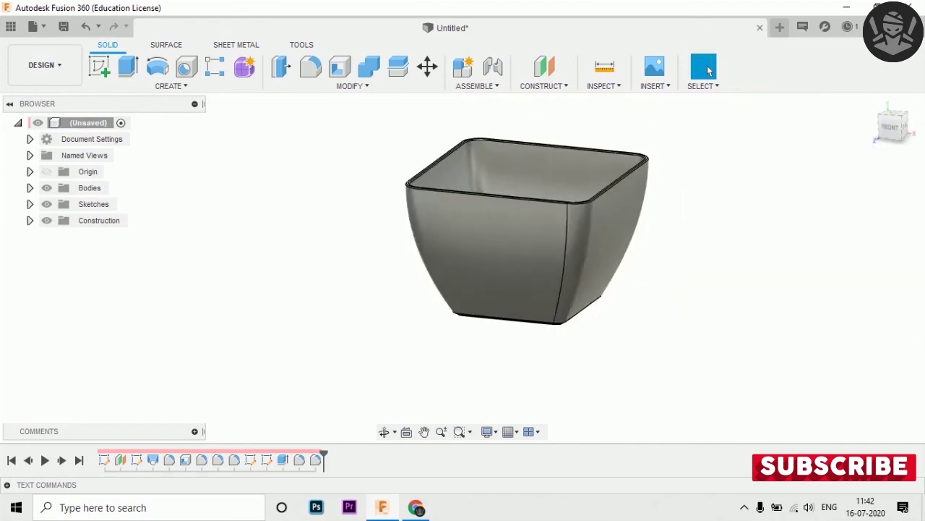
# - Orbit around the pot to inspect it, then switch to the Render workspace
pyautogui.keyDown('shift'); pyautogui.moveTo(462, 268); pyautogui.dragTo(506, 217, button='middle'); pyautogui.keyUp('shift')
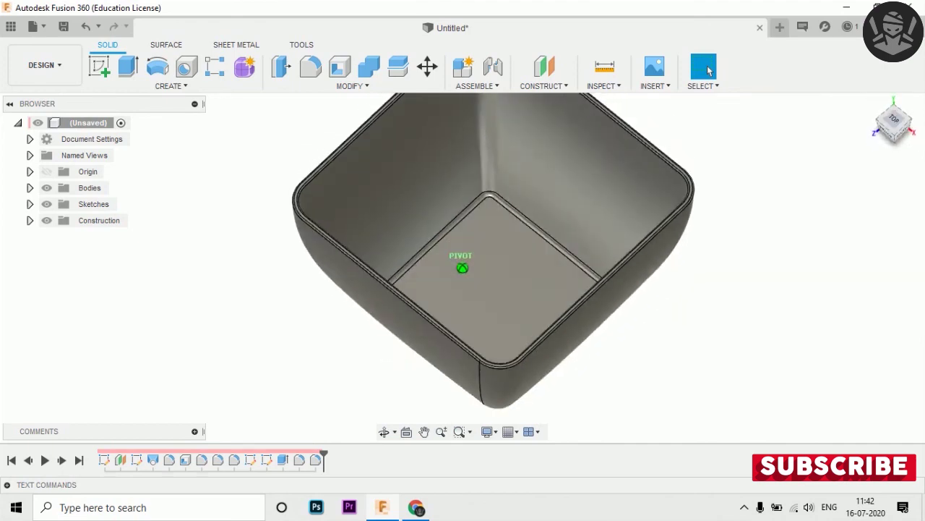
pyautogui.keyDown('shift'); pyautogui.moveTo(462, 268); pyautogui.dragTo(462, 181, button='middle'); pyautogui.keyUp('shift')
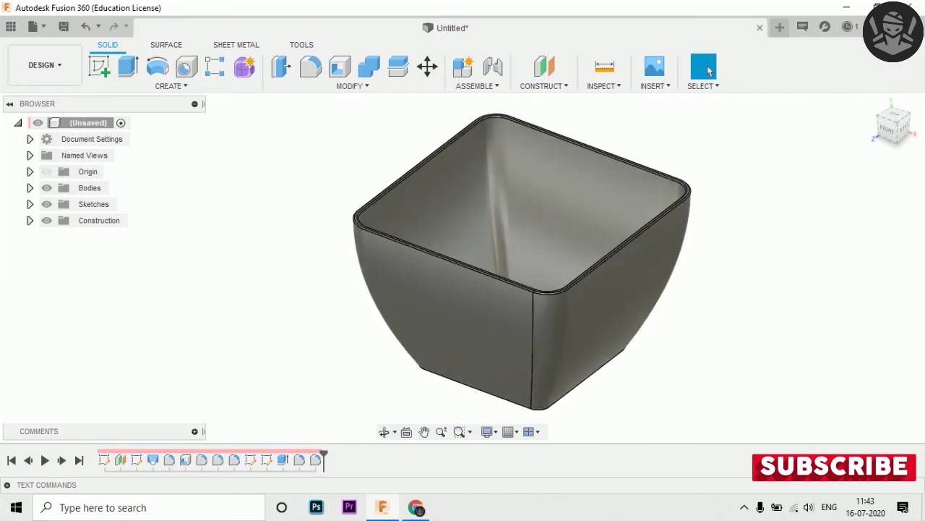
pyautogui.keyDown('shift'); pyautogui.moveTo(462, 268); pyautogui.dragTo(462, 253, button='middle'); pyautogui.keyUp('shift')
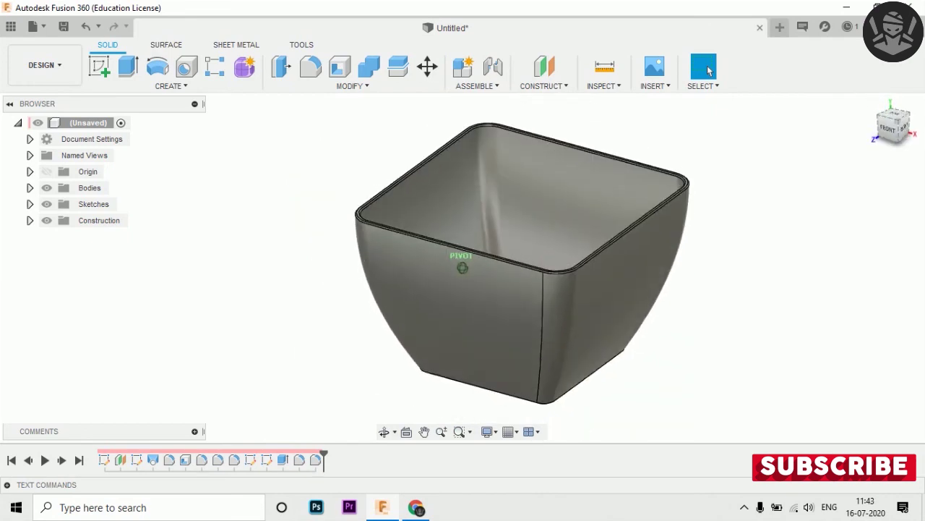
pyautogui.click(45, 65)
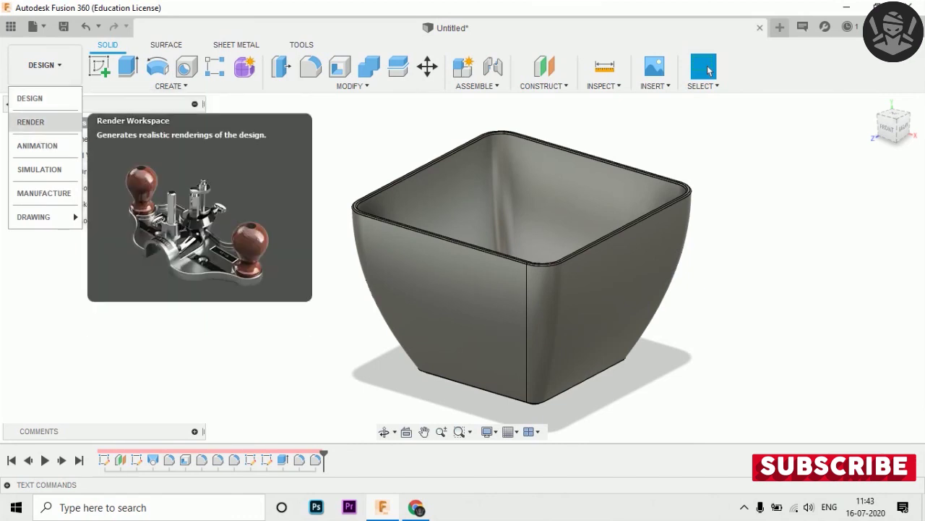
pyautogui.press('Escape')
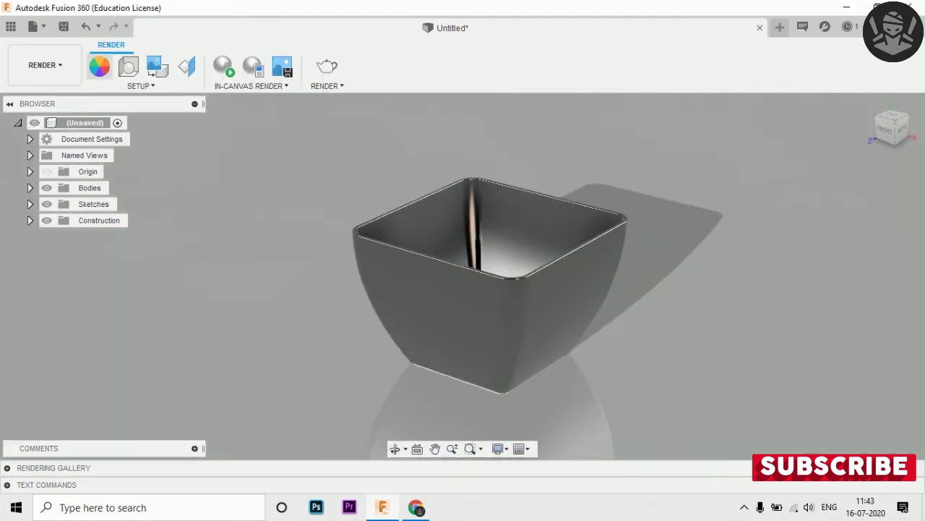
# - Apply the tan PEEK appearance to the pot and open it for colour editing
pyautogui.press('a')
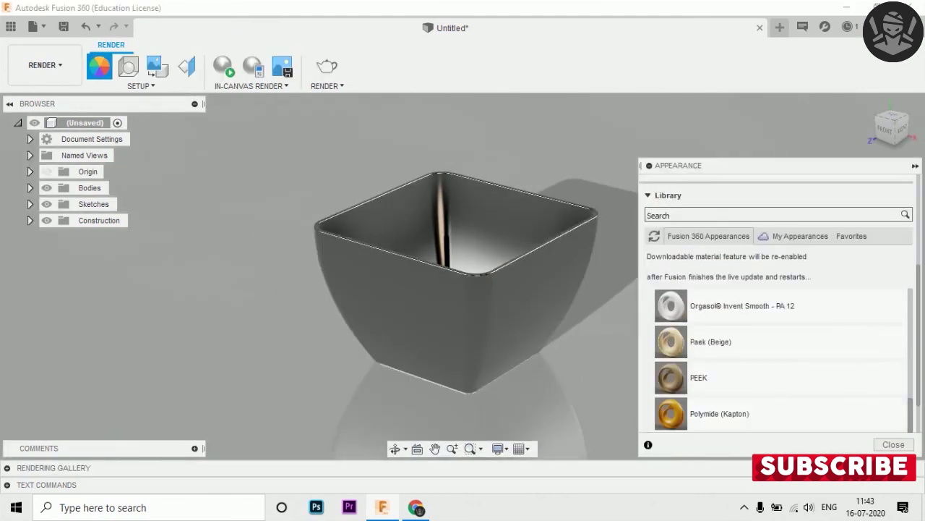
pyautogui.rightClick(700, 289)
pyautogui.click(723, 301)
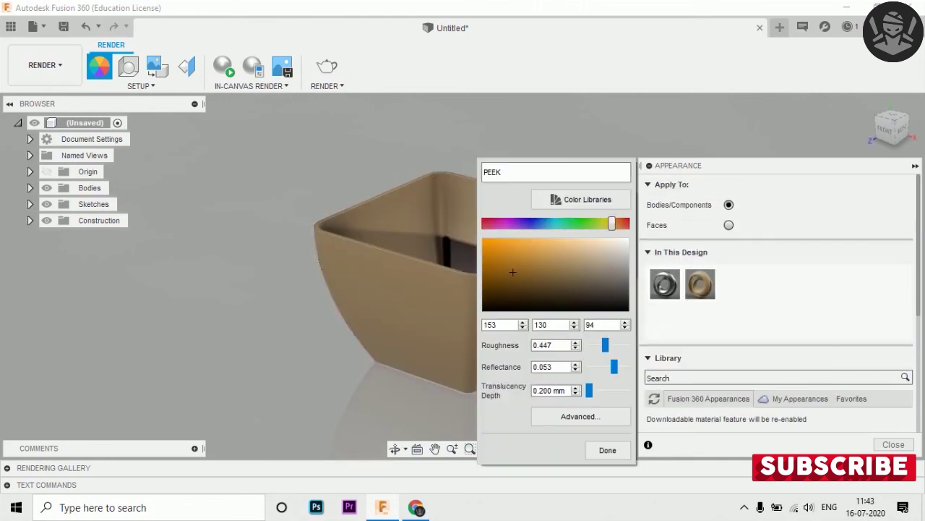